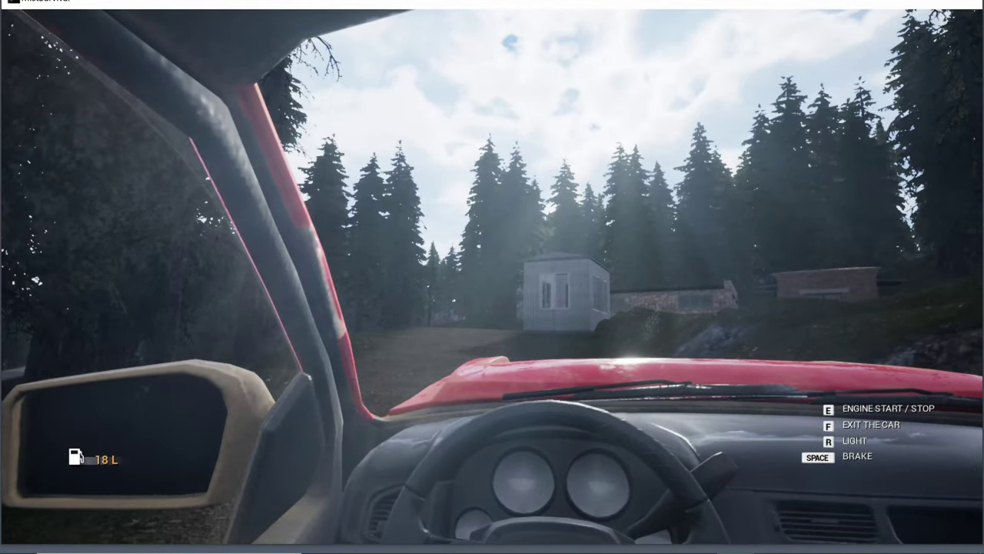
Step: Leave the car and check its engine and inventory
key("f")
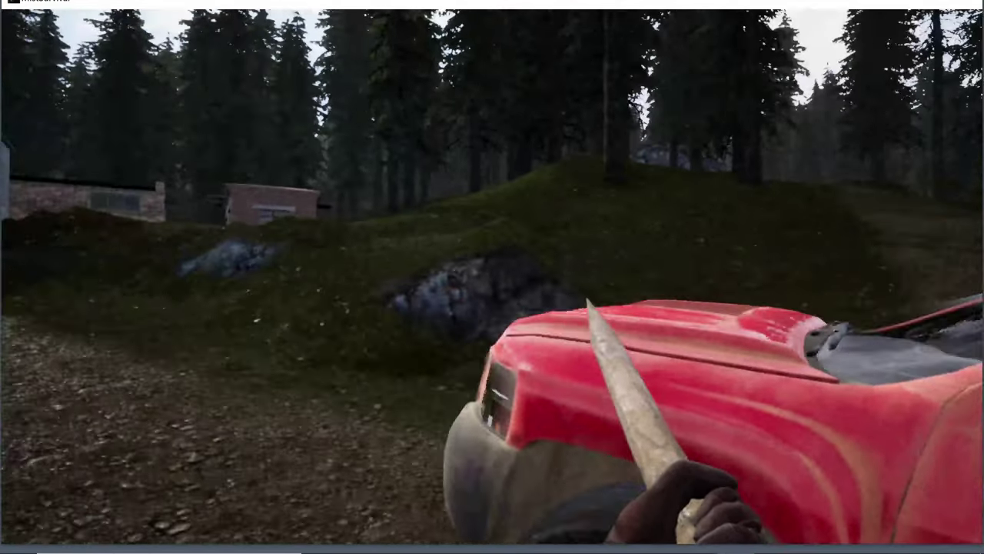
key("e")
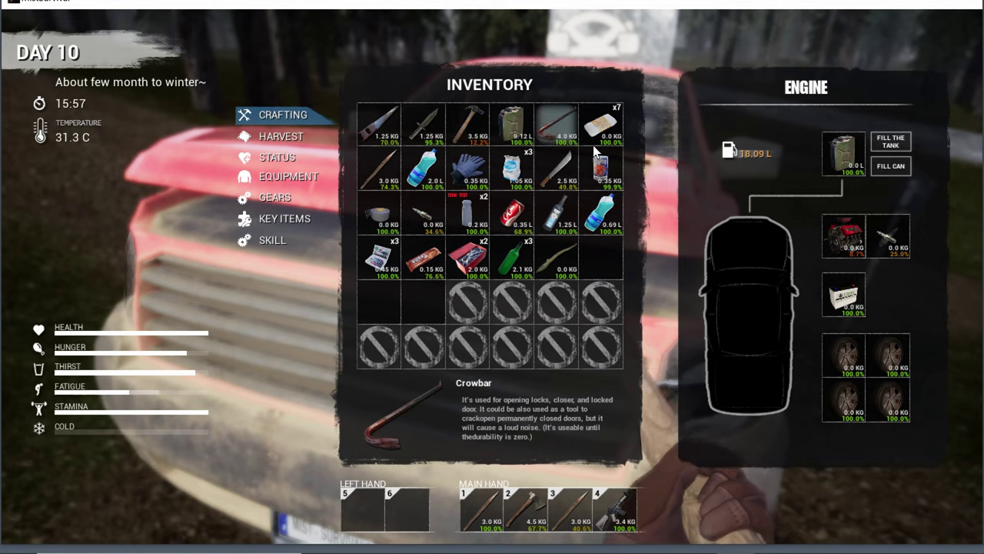
key("Tab")
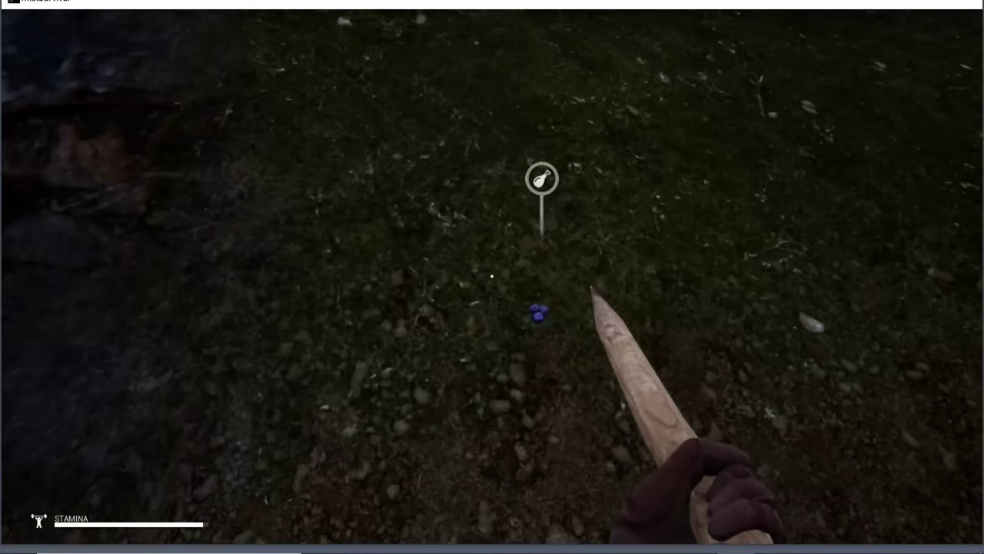
Step: Pick up the blueberries, crouch to sneak through the forest, and pause the game
key("e")
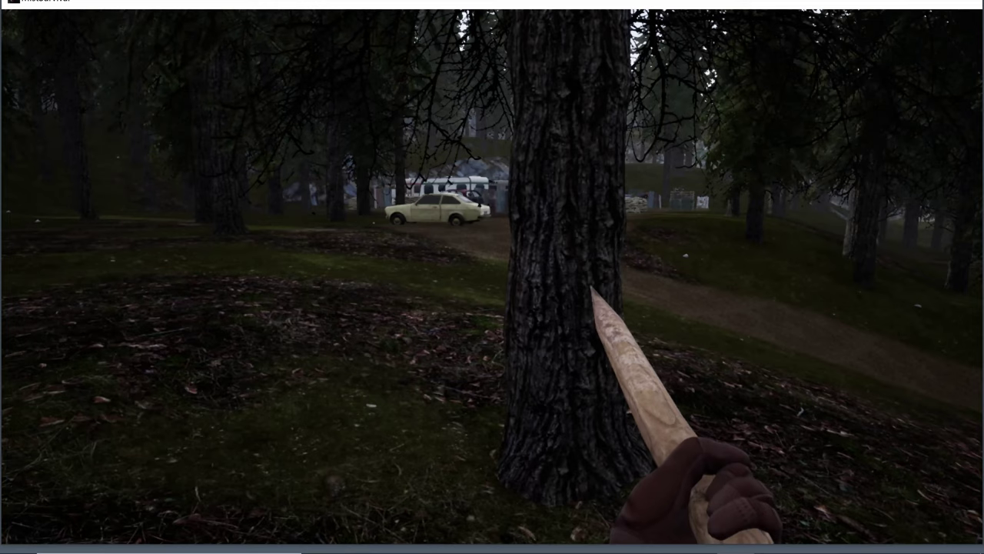
key("c")
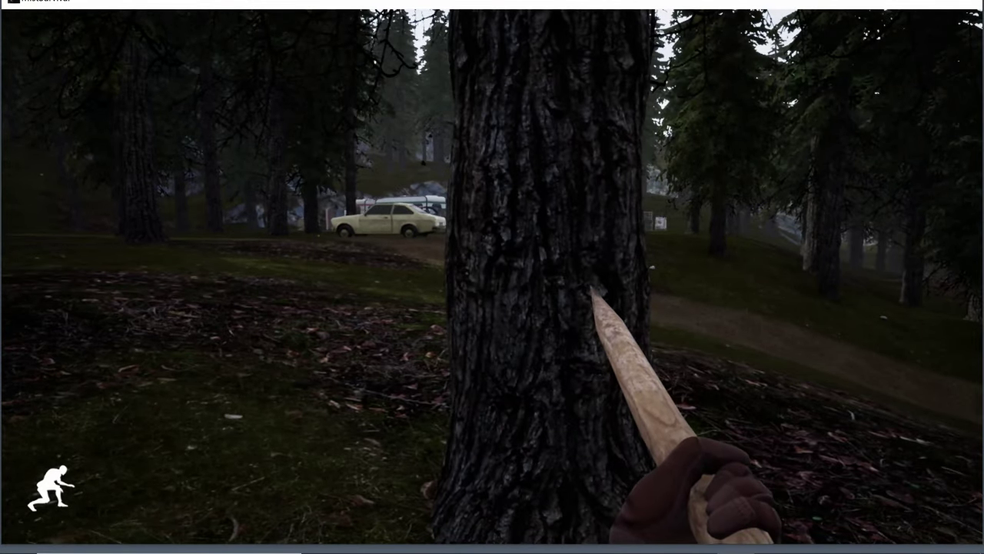
key("Escape")
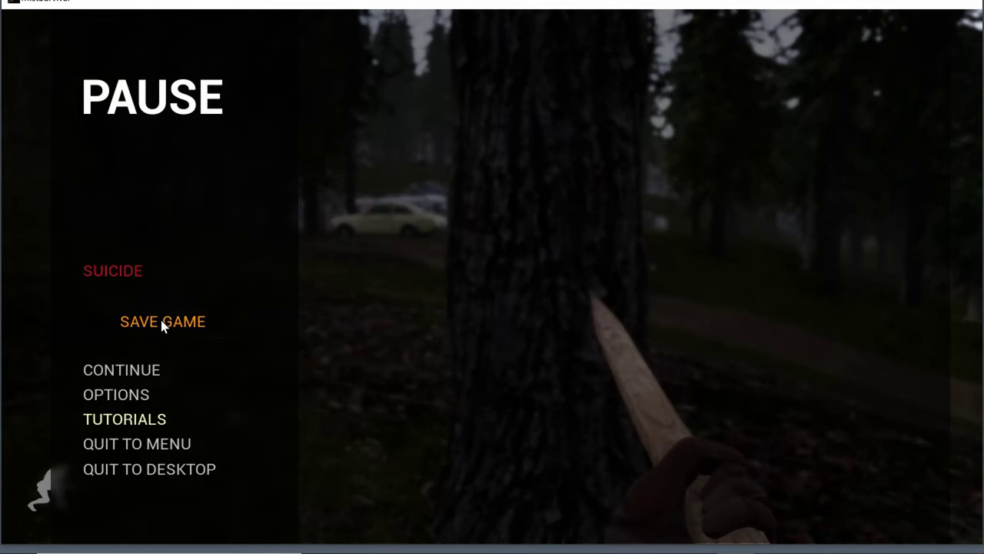
Step: Save the game progress from the pause menu
left_click(161, 320)
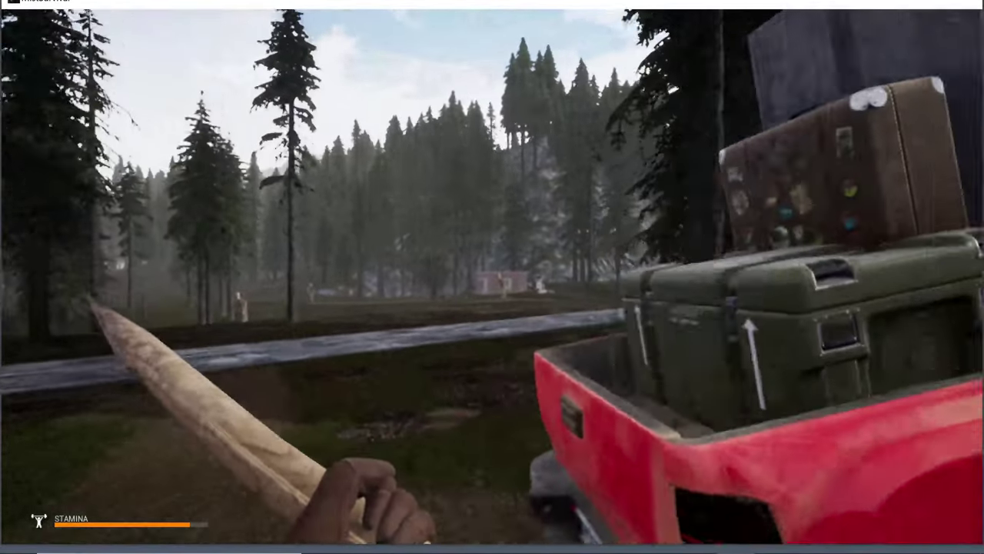
Step: Take the Revolver Ammo from the truck-bed crate and swap the empty bottle for the Hard Stick
key("e")
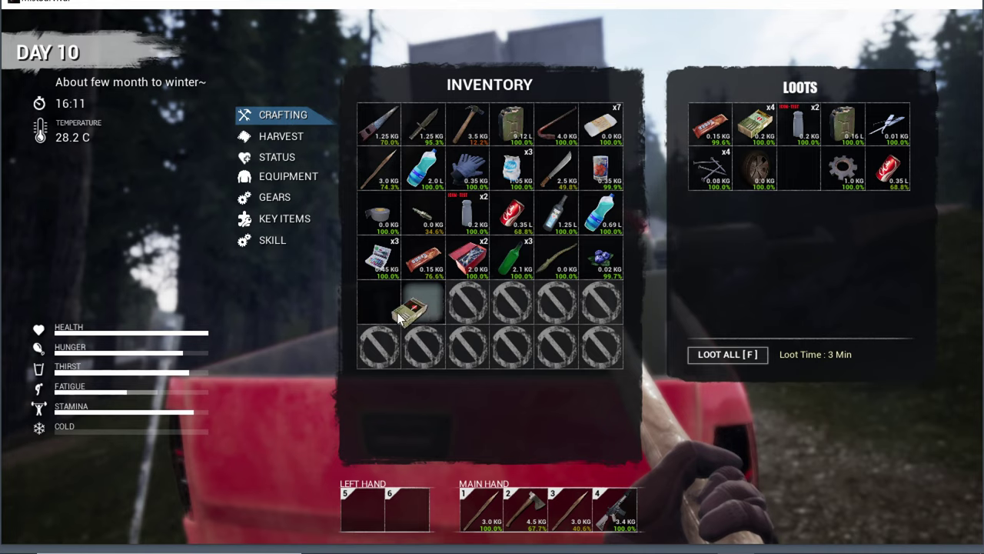
left_click_drag(590, 214, 384, 302)
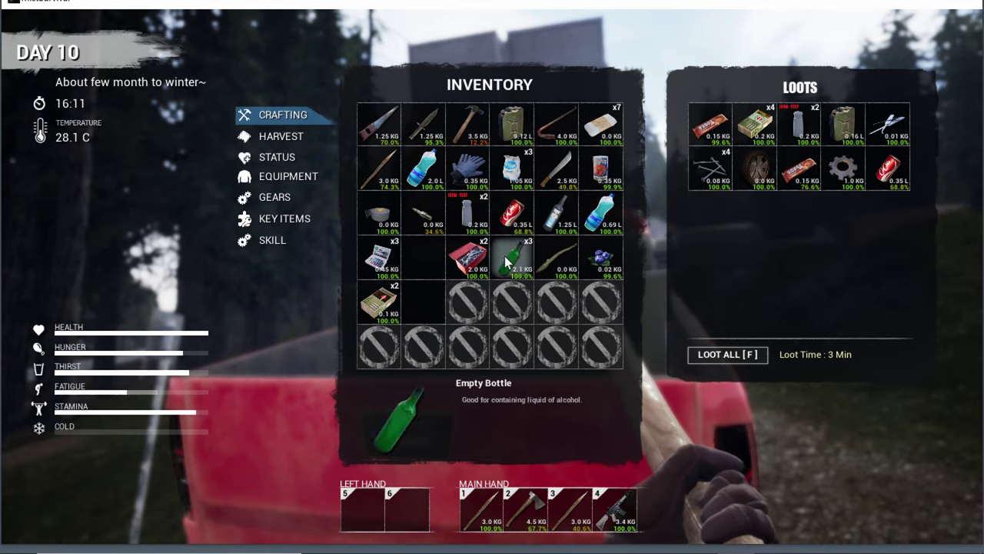
left_click_drag(508, 263, 539, 259)
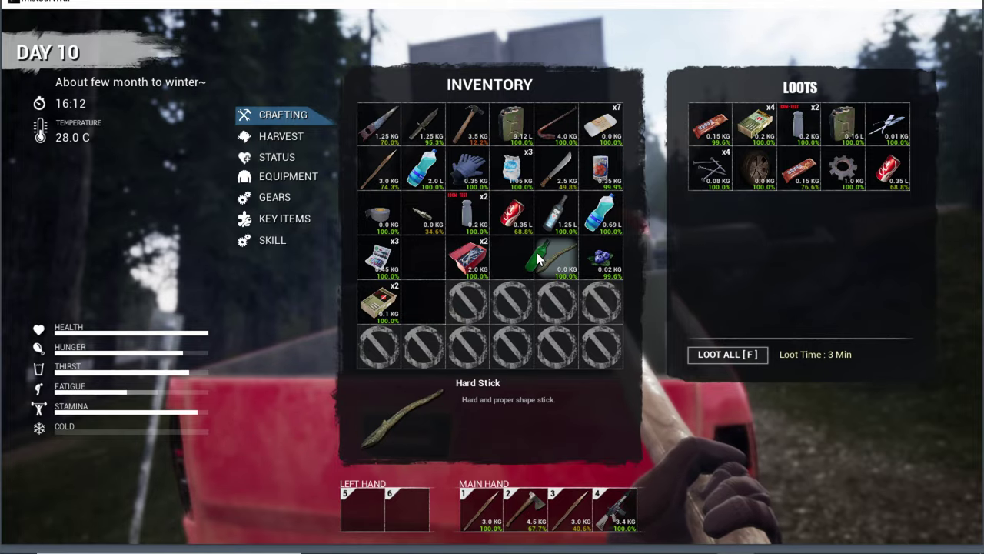
key("Tab")
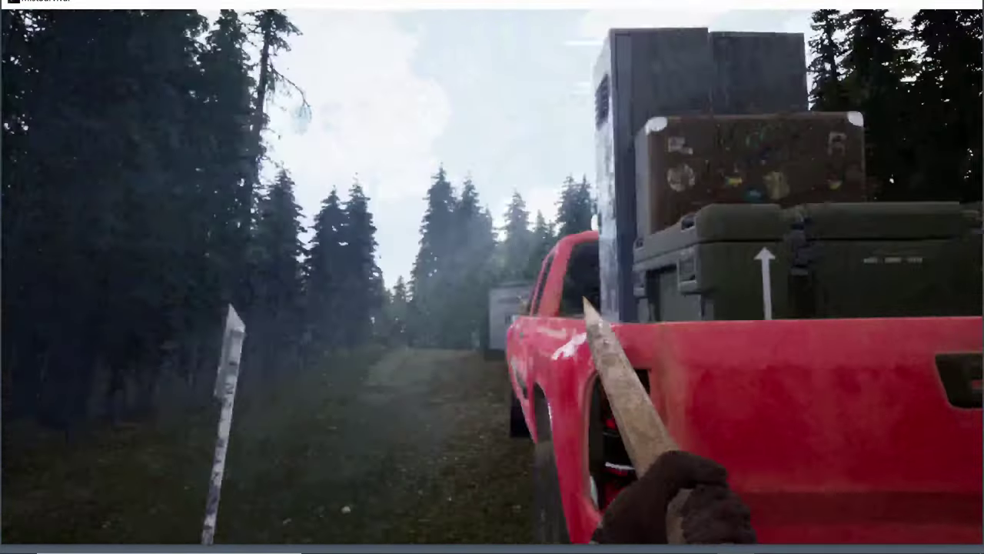
Step: Take the revolver and extra ammo from the truck locker, storing the sewing kit and empty bottles
key("e")
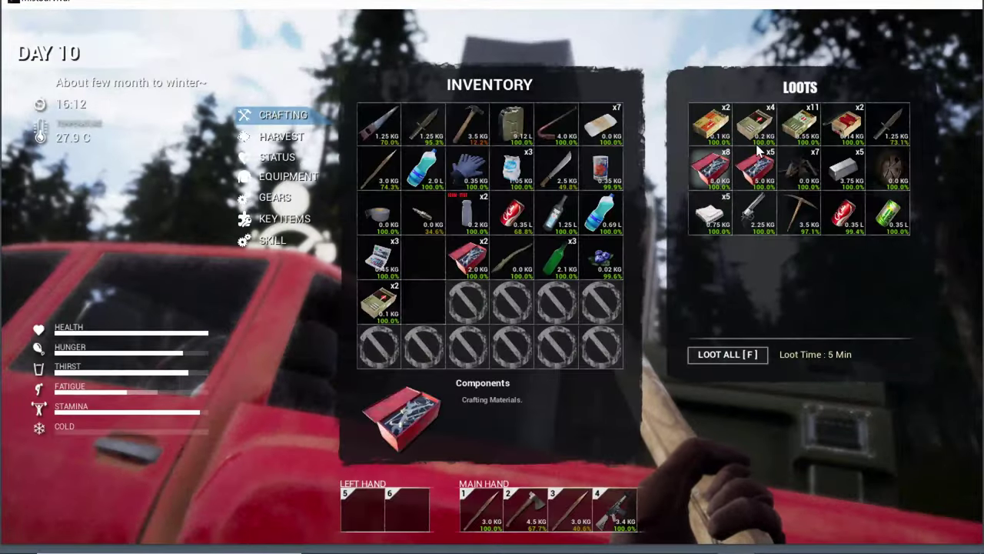
left_click_drag(757, 214, 453, 331)
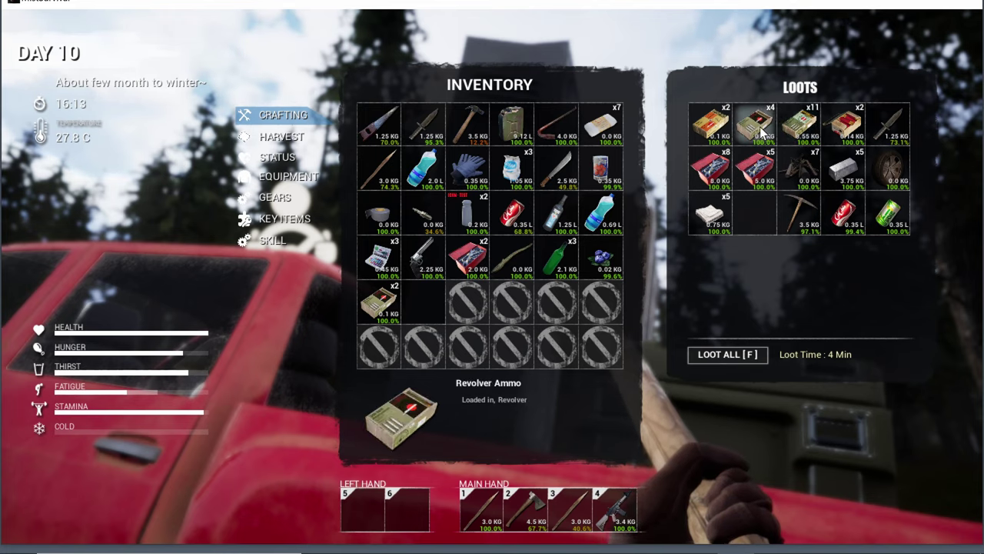
left_click_drag(760, 129, 381, 311)
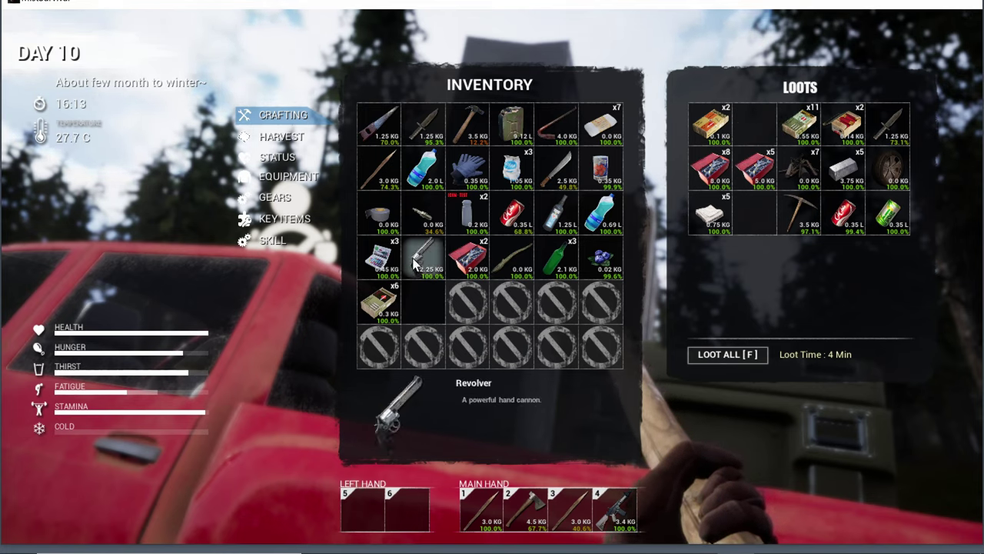
left_click_drag(379, 261, 755, 133)
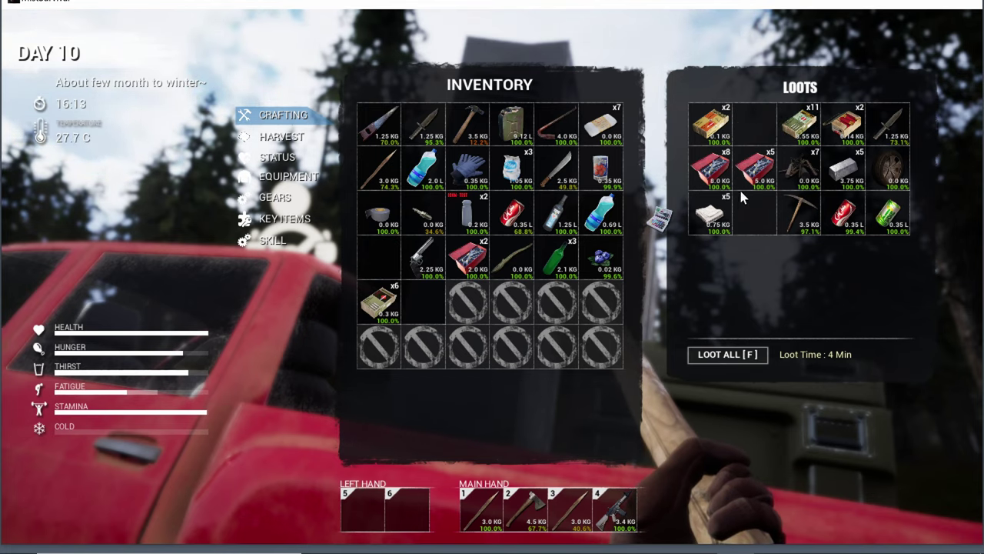
left_click_drag(555, 261, 754, 214)
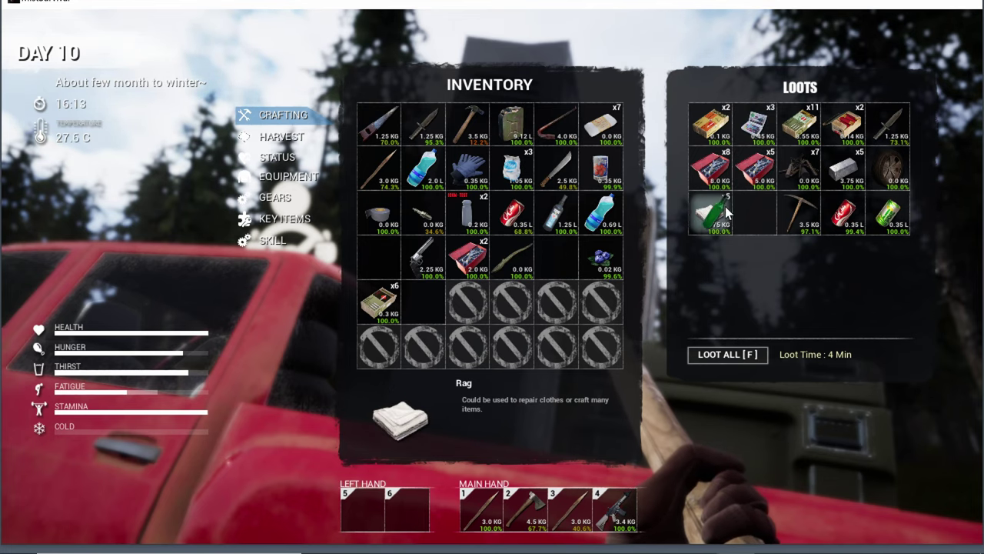
key("Tab")
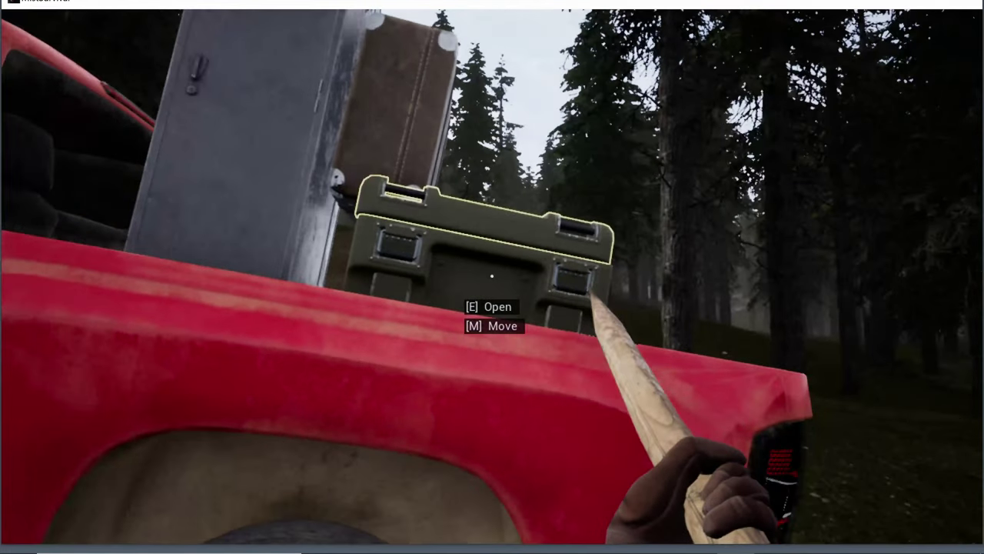
Step: Check the green crate, then store gloves, fruit can, machete and sugar in the suitcase
key("e")
key("Tab")
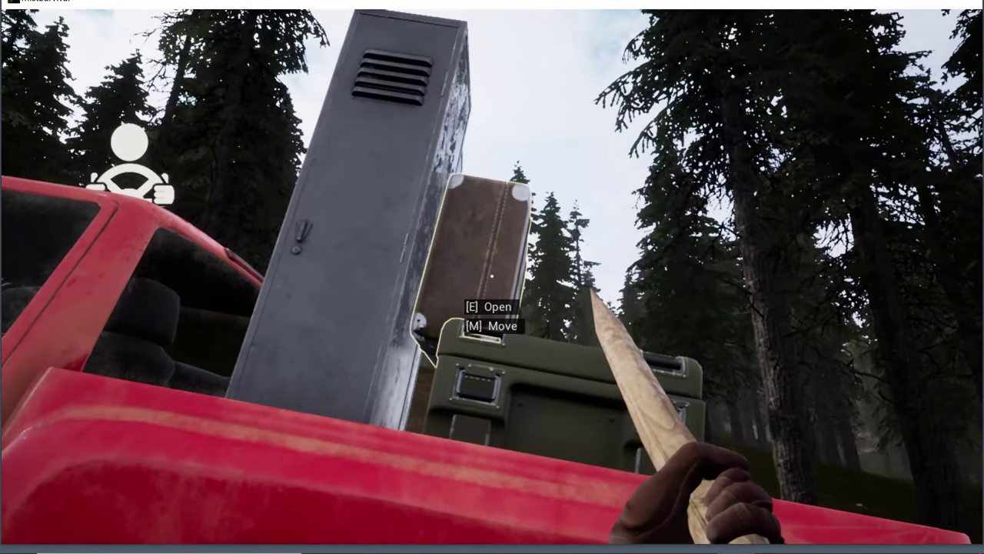
key("e")
left_click_drag(470, 170, 710, 127)
left_click_drag(599, 173, 755, 127)
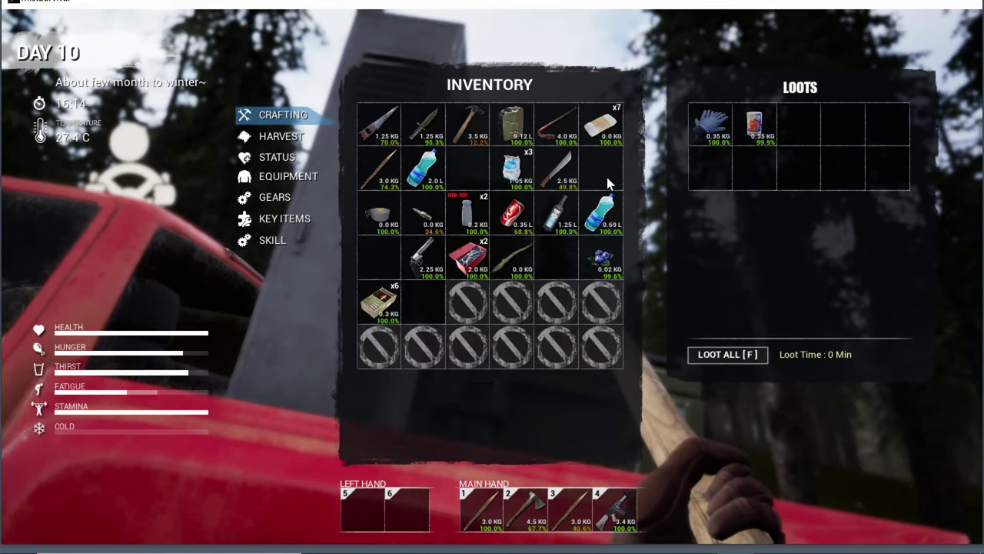
mouse_move(557, 170)
left_mouse_down()
mouse_move(769, 146)
mouse_move(800, 127)
left_mouse_up()
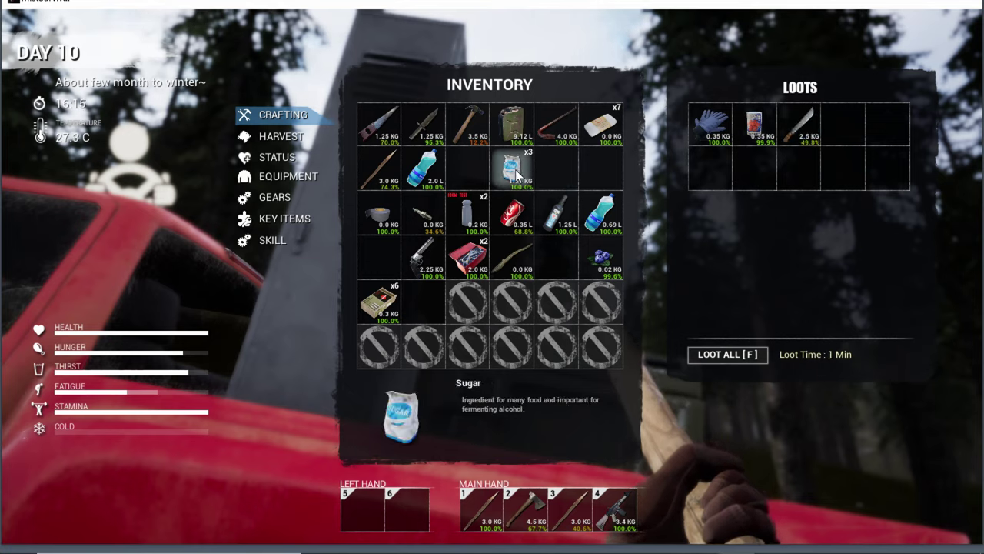
left_click_drag(511, 170, 843, 127)
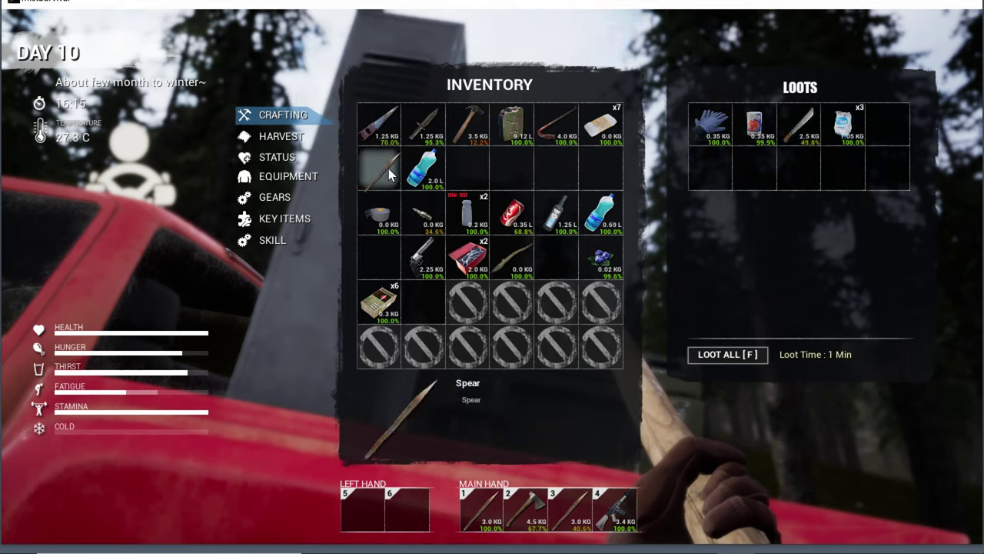
Step: Move the spear to another slot and store the pot, salt and black bottle in the suitcase
left_click_drag(380, 171, 729, 158)
left_click(706, 170)
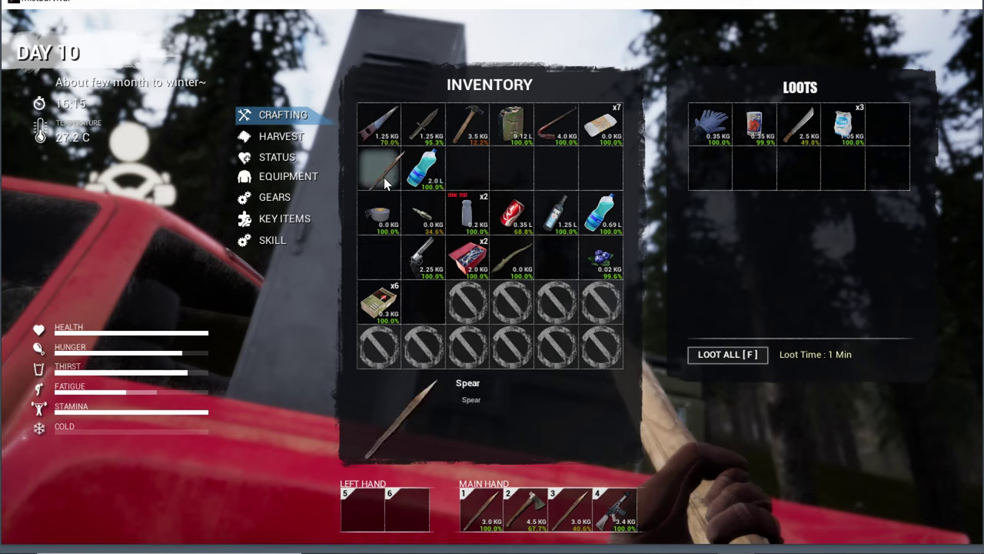
left_click_drag(379, 215, 711, 171)
left_click_drag(467, 214, 757, 170)
left_click_drag(556, 216, 803, 169)
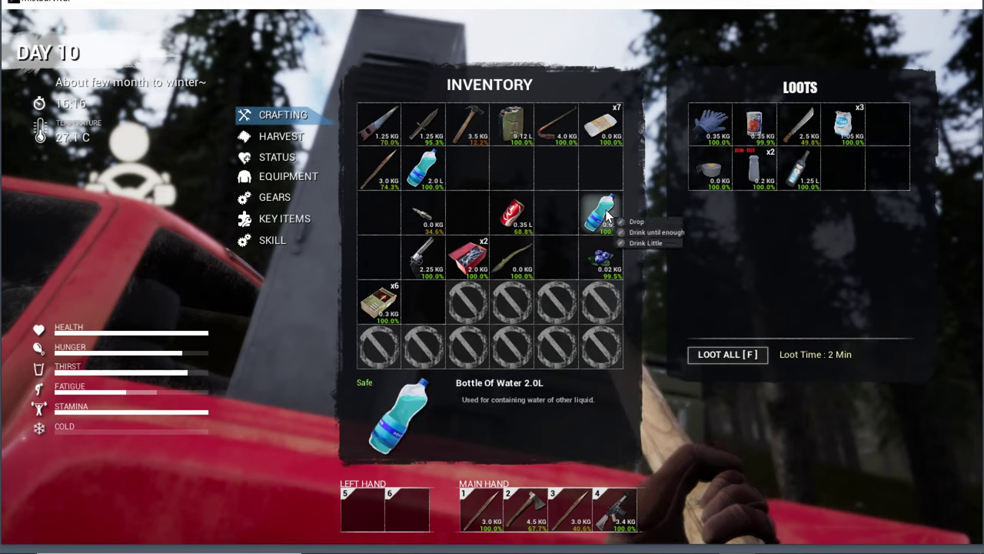
Step: Drink water and eat blueberries, then stash the water bottle, cola and spark plug
left_click(636, 233)
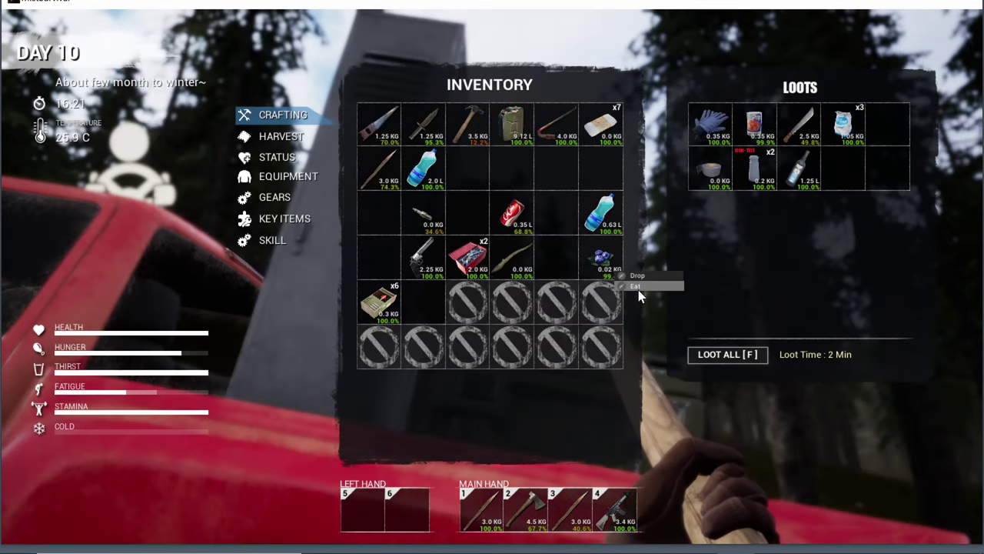
left_click(636, 286)
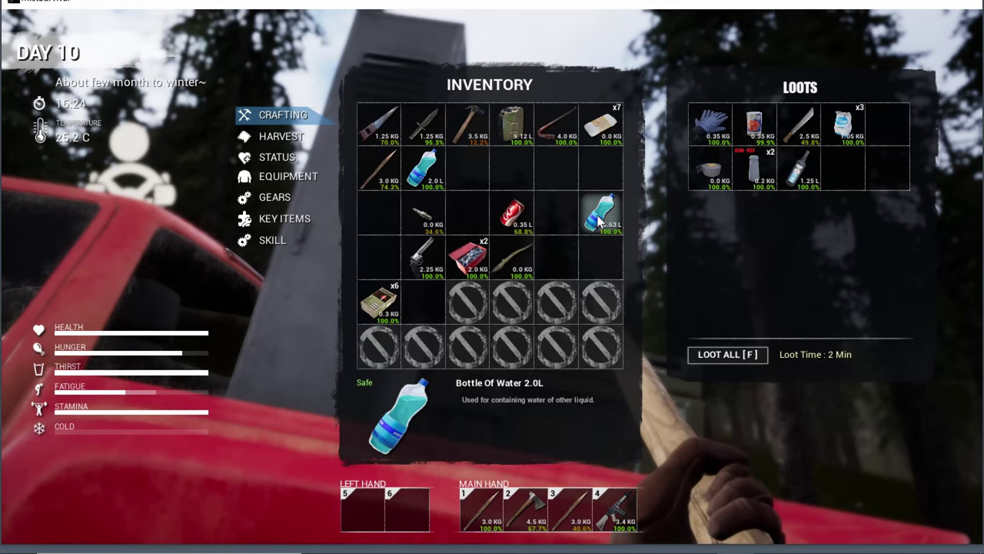
left_click_drag(602, 215, 844, 170)
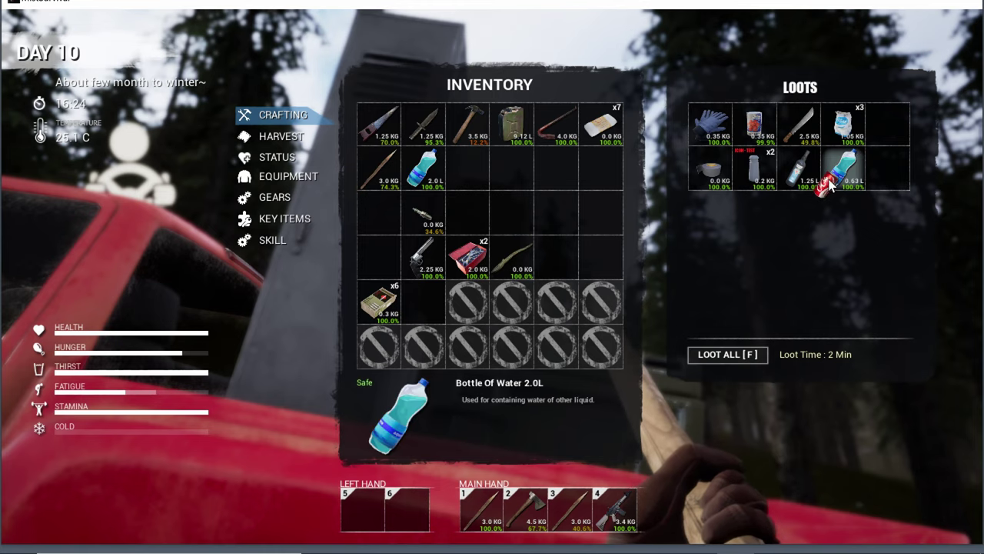
left_click_drag(514, 215, 888, 171)
left_click_drag(423, 219, 709, 171)
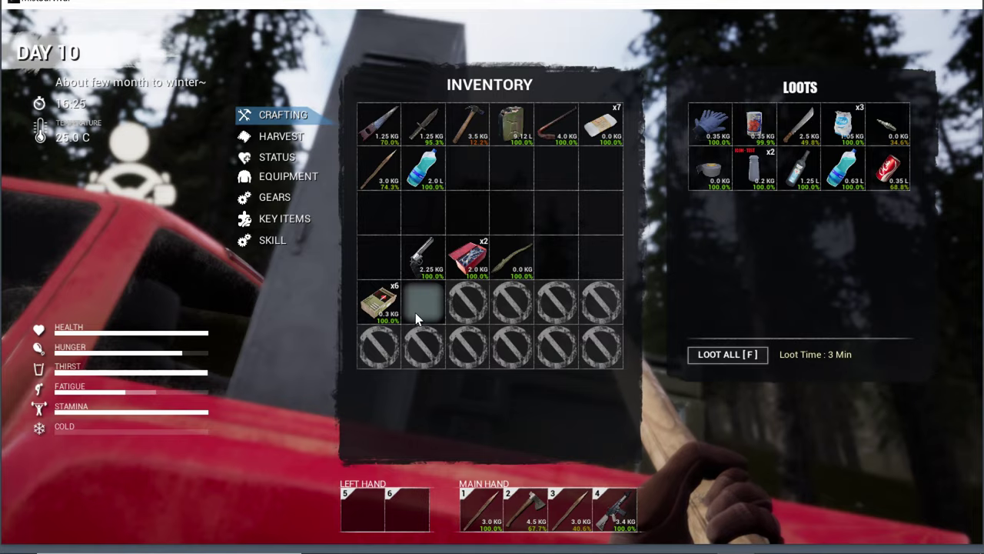
left_click_drag(378, 303, 467, 170)
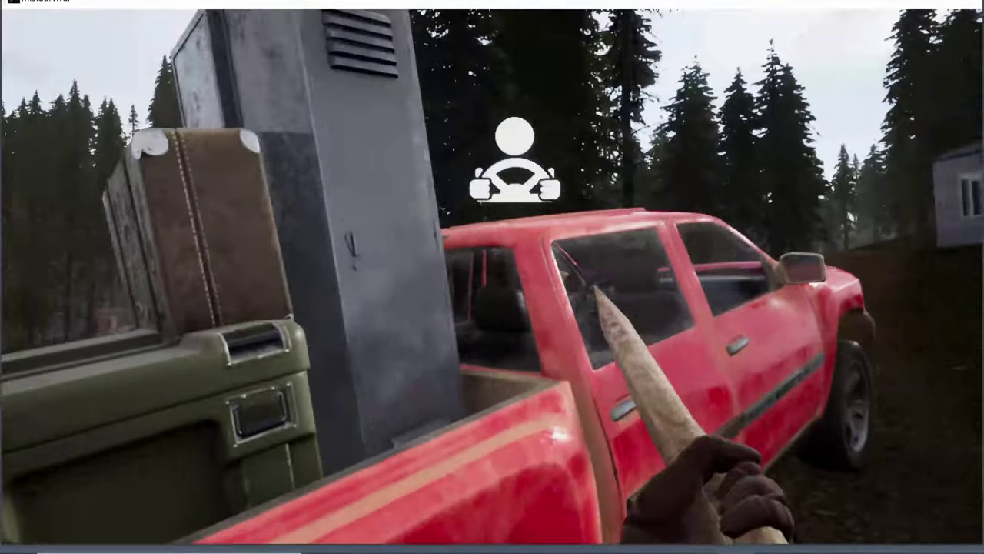
Step: Store components, crowbar, bandages, hammer, jerry can and combat knife in the truck storage
key("Tab")
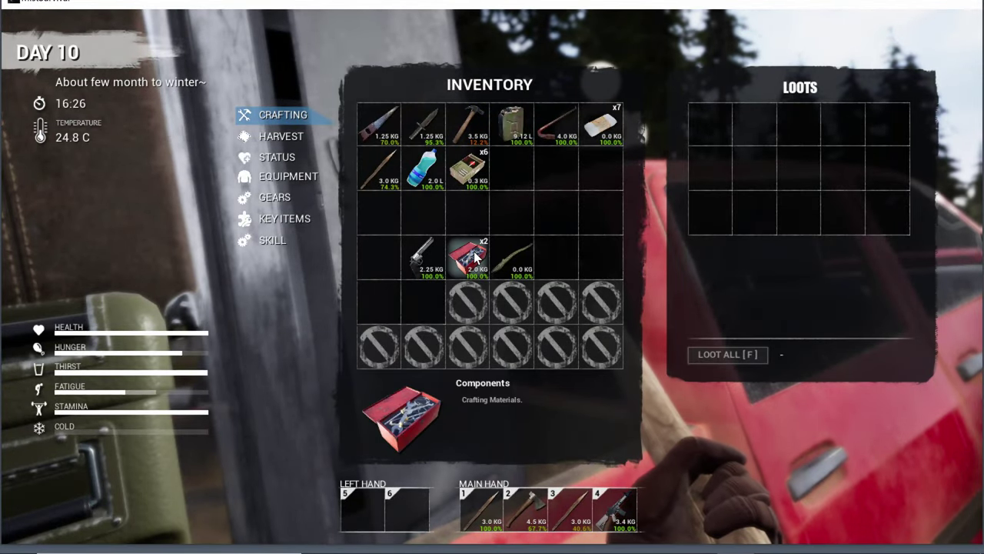
left_click_drag(468, 257, 710, 126)
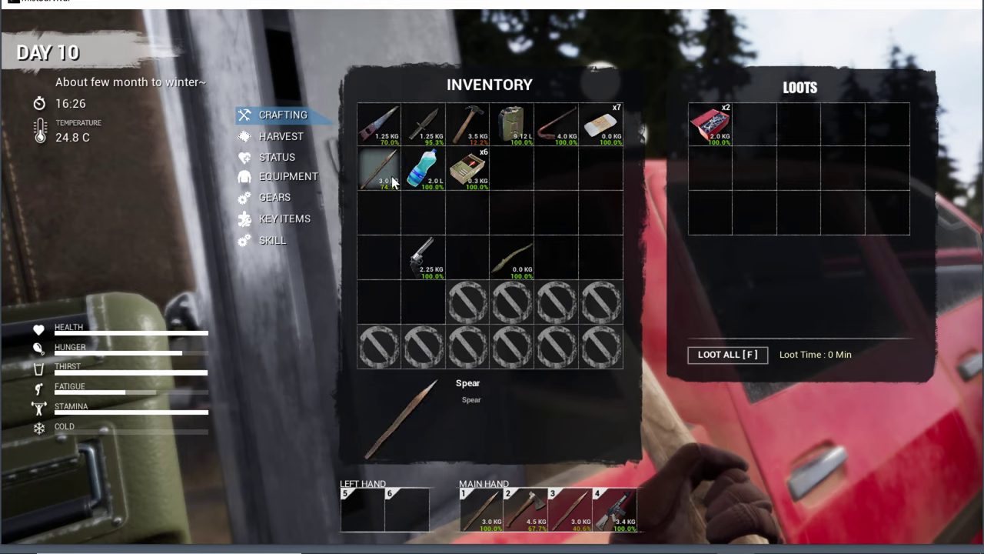
left_click_drag(558, 126, 762, 135)
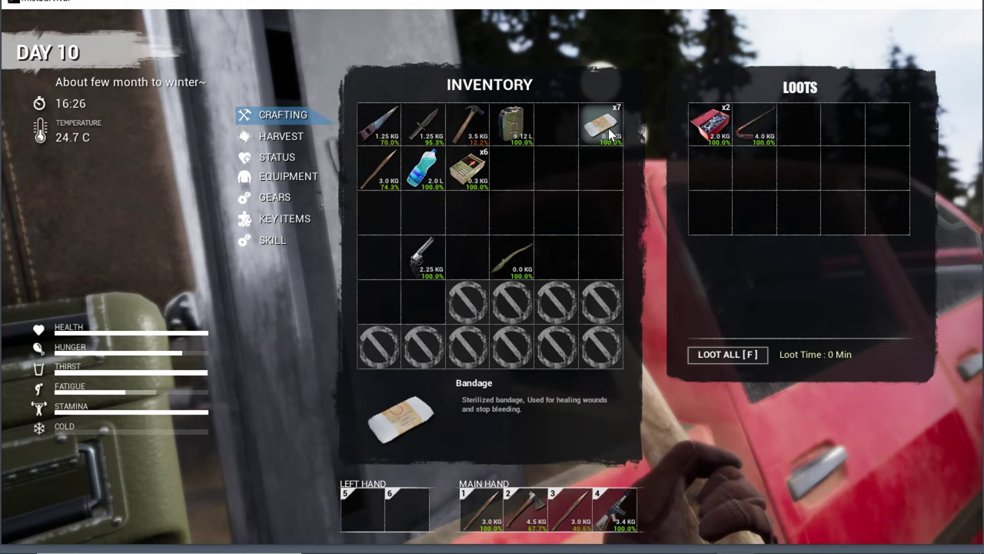
left_click_drag(601, 125, 793, 130)
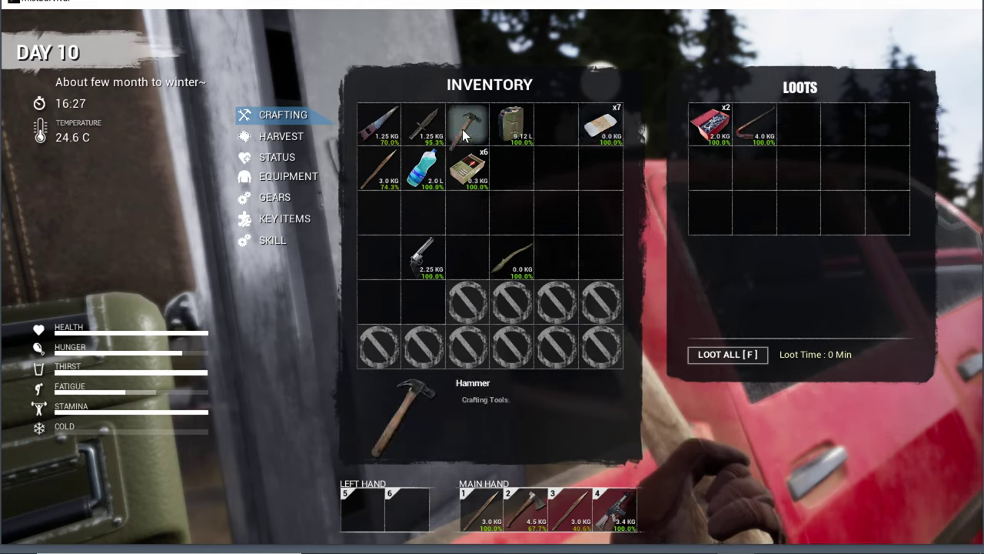
left_click_drag(464, 131, 797, 131)
left_click_drag(513, 126, 859, 119)
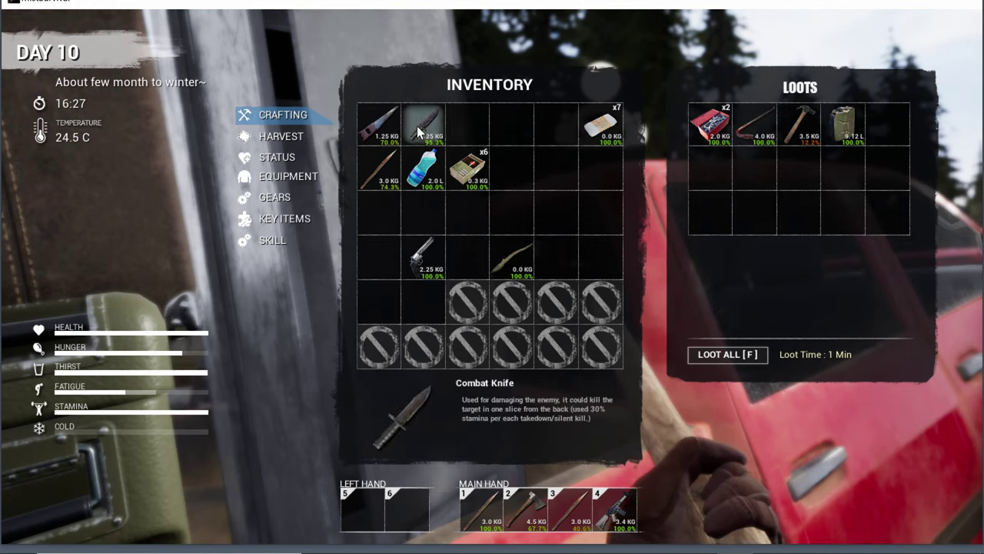
left_click_drag(421, 127, 758, 173)
Step: Take the crowbar back, store the saw, and move revolver, ammo, water and spear to the top row
left_click_drag(757, 125, 424, 127)
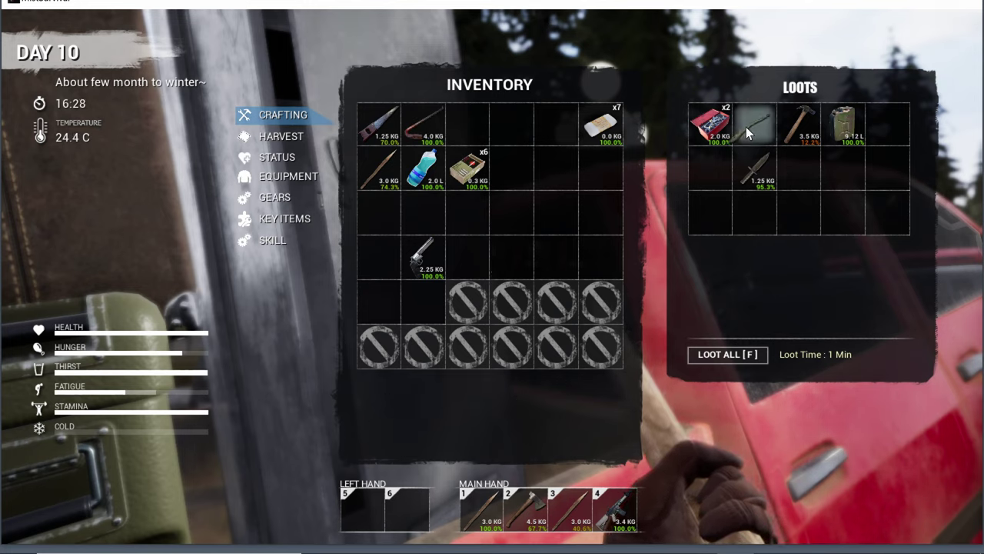
left_click_drag(421, 258, 466, 126)
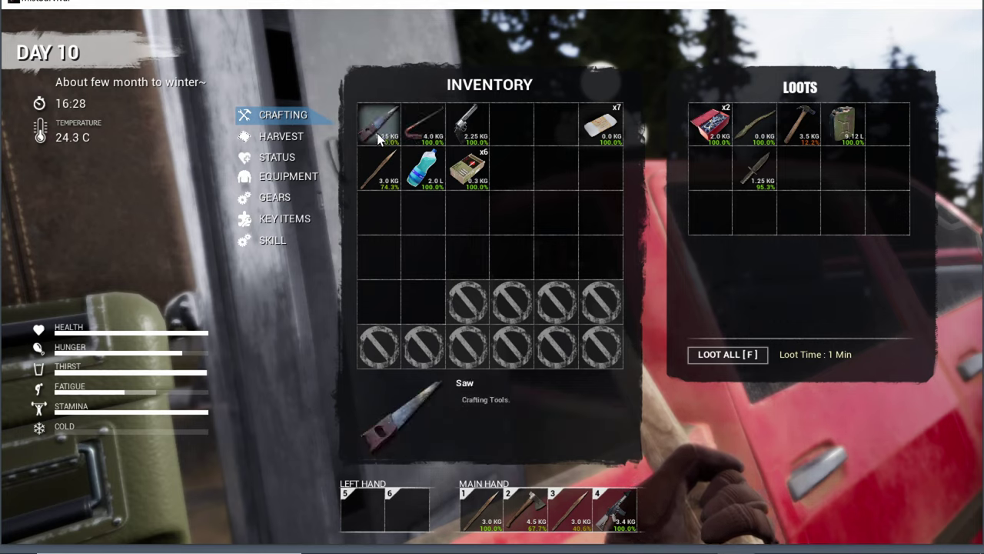
left_click_drag(379, 130, 800, 171)
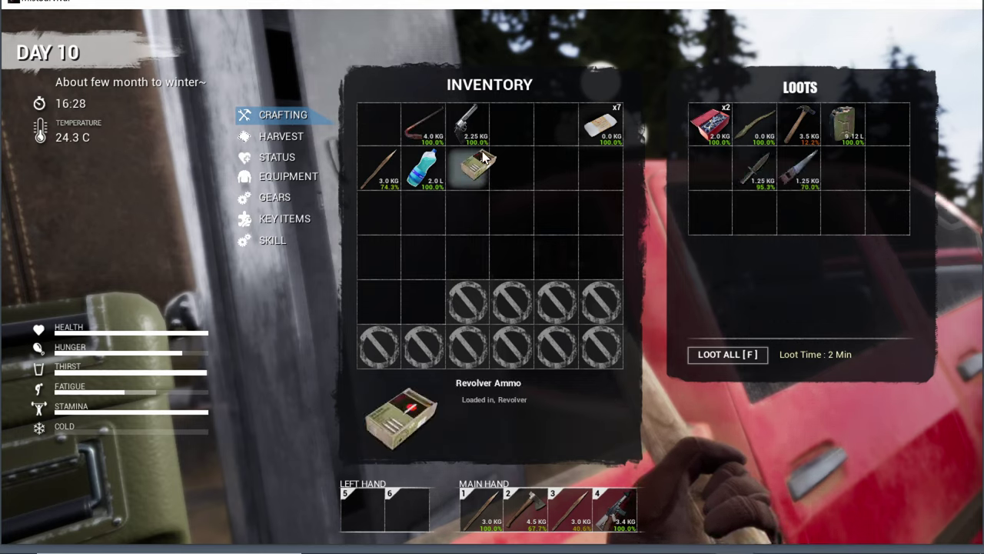
left_click_drag(480, 167, 511, 125)
left_click_drag(424, 169, 379, 125)
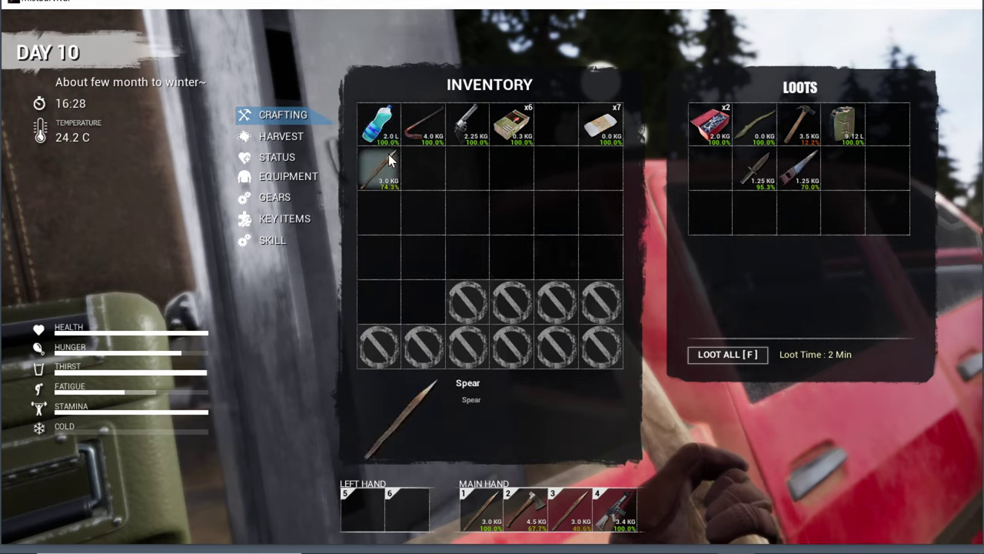
left_click_drag(379, 170, 567, 125)
key("Tab")
key("Tab")
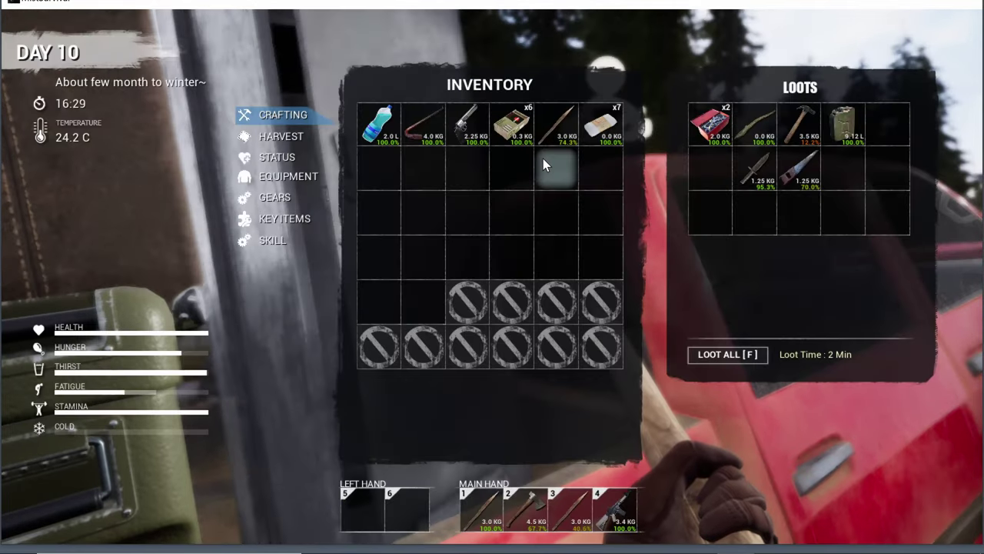
key("Tab")
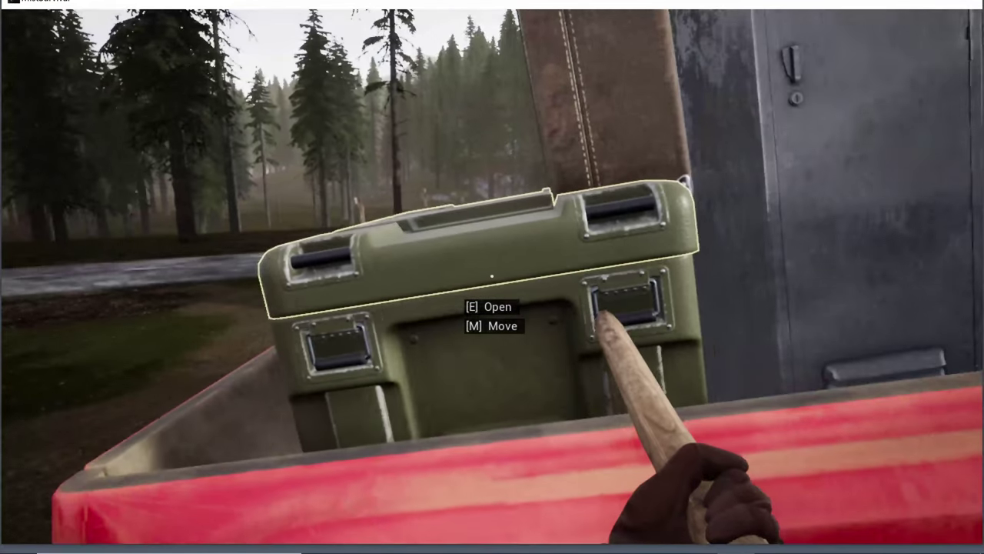
Step: Take the rifle ammo from the green crate
key("e")
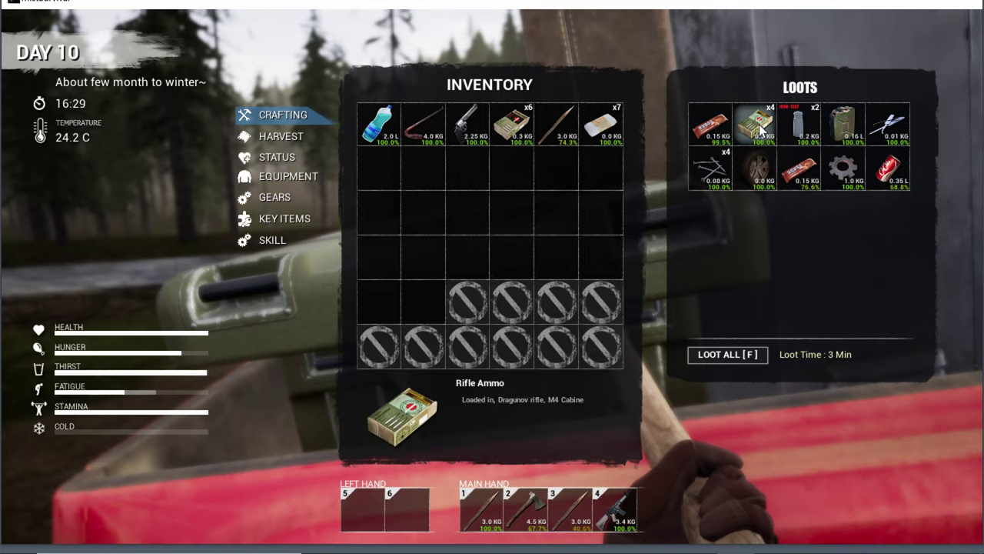
left_click_drag(759, 126, 379, 169)
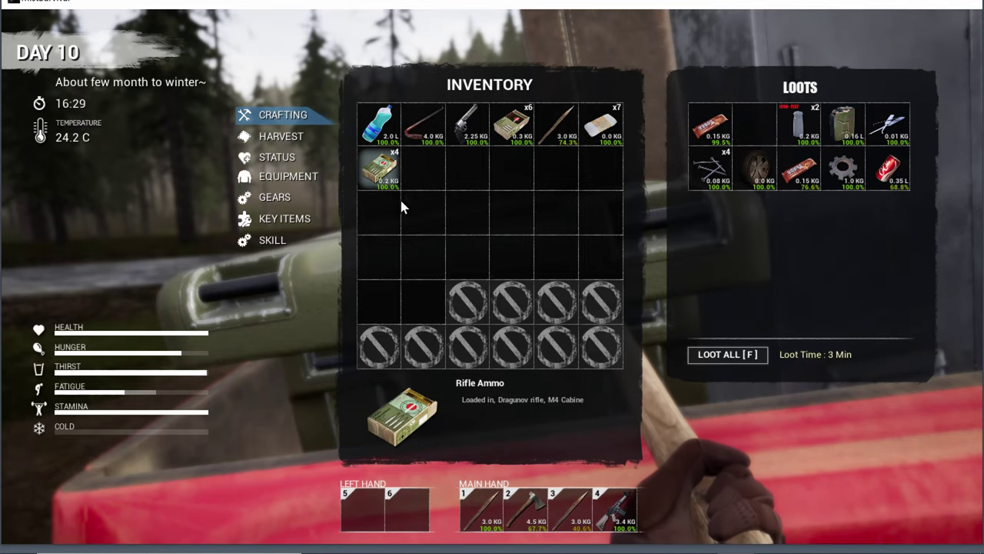
key("Tab")
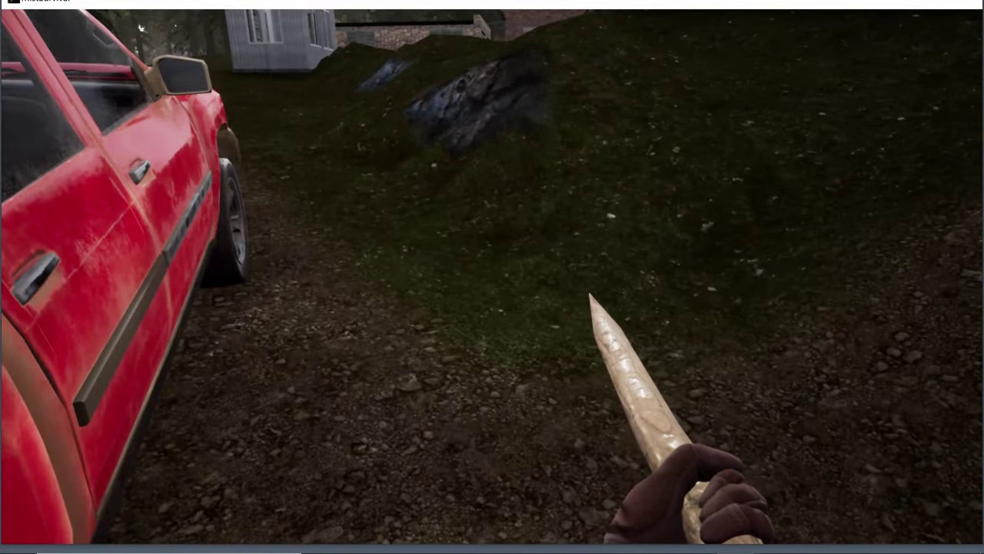
Step: Equip the revolver in the main hand, draw it with 4, and reload it
key("Tab")
left_click_drag(467, 125, 568, 508)
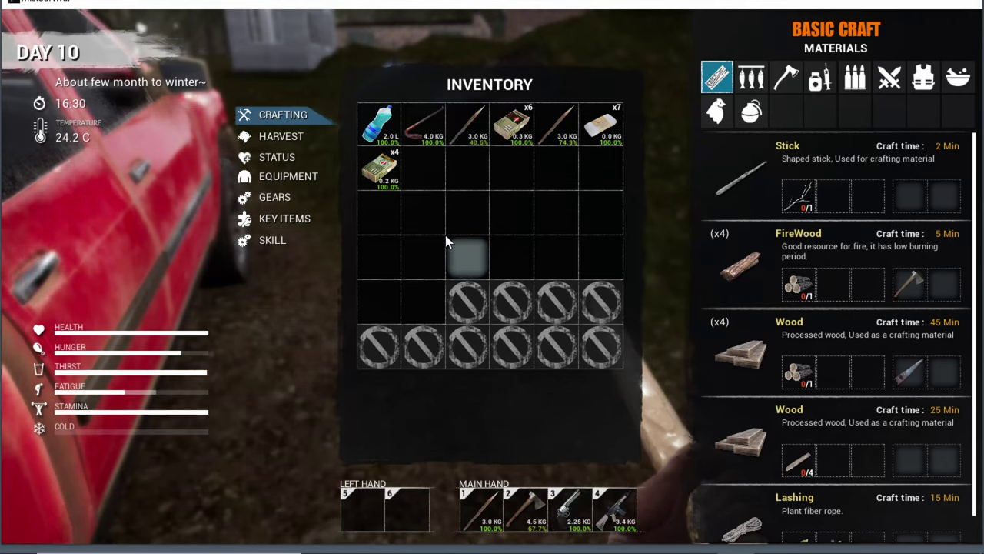
key("Tab")
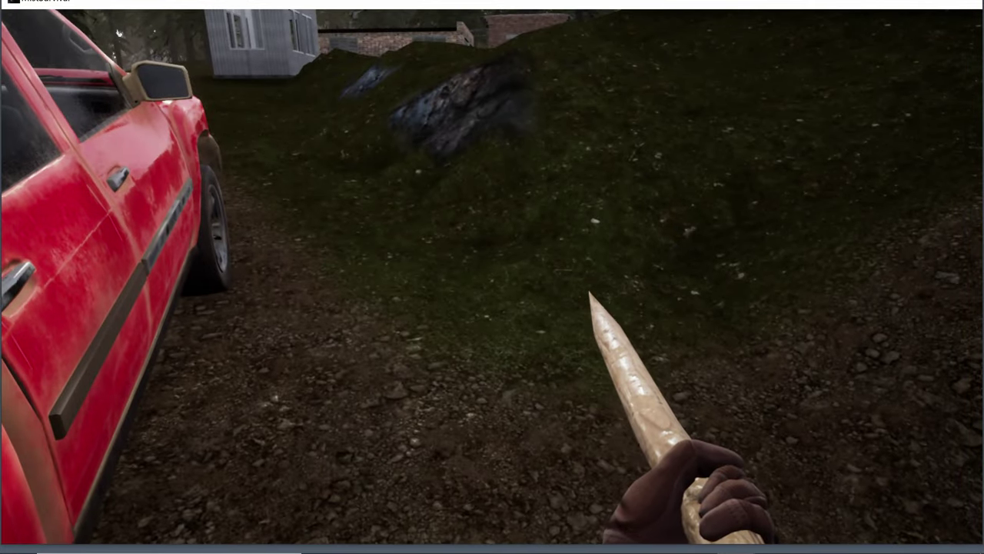
key("4")
key("r")
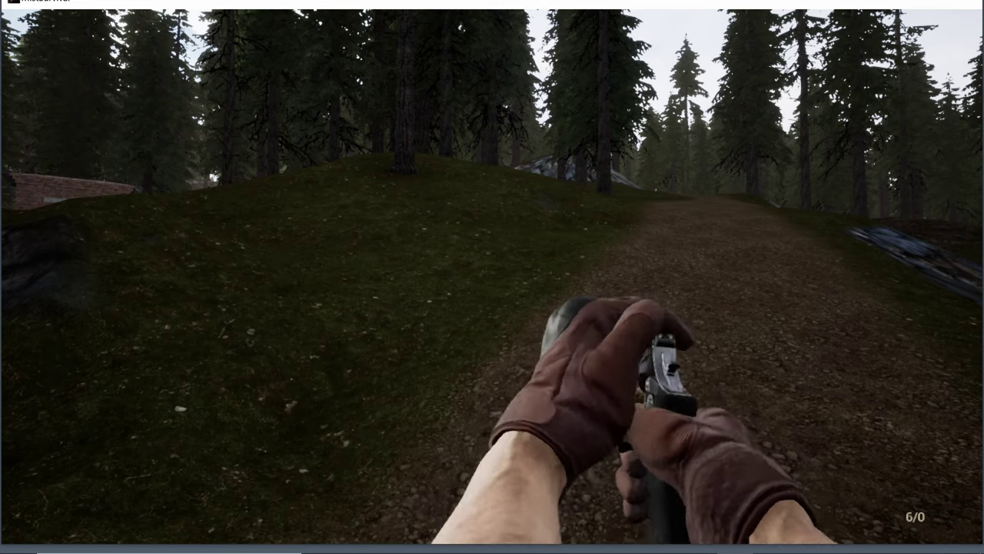
Step: Walk along the path, then draw the assault rifle and reload it
key("4")
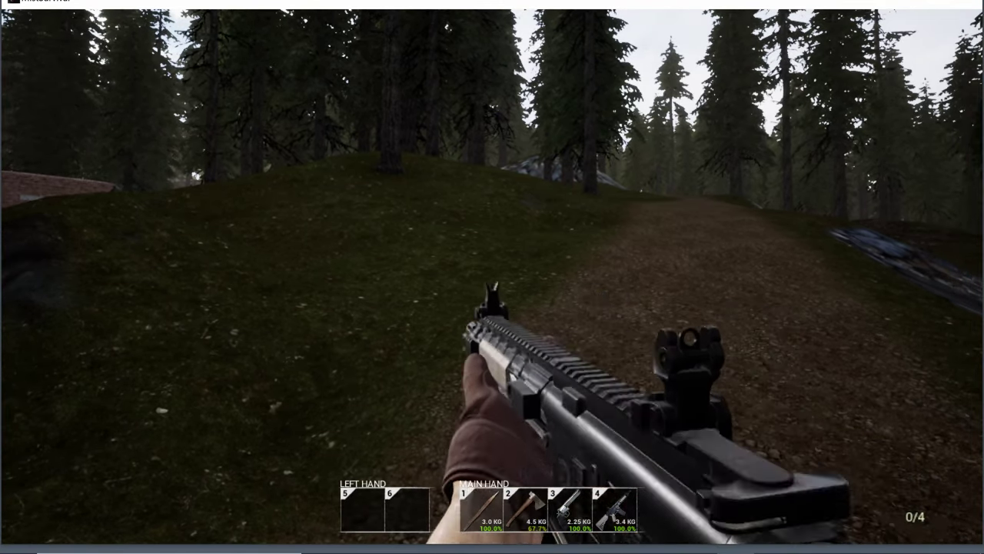
key("4")
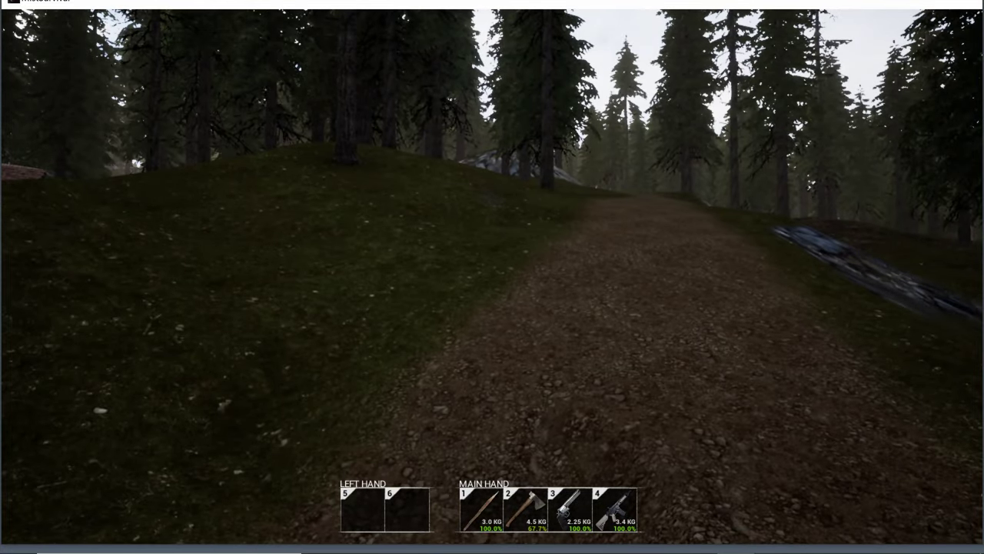
key("w")
key("4")
key("r")
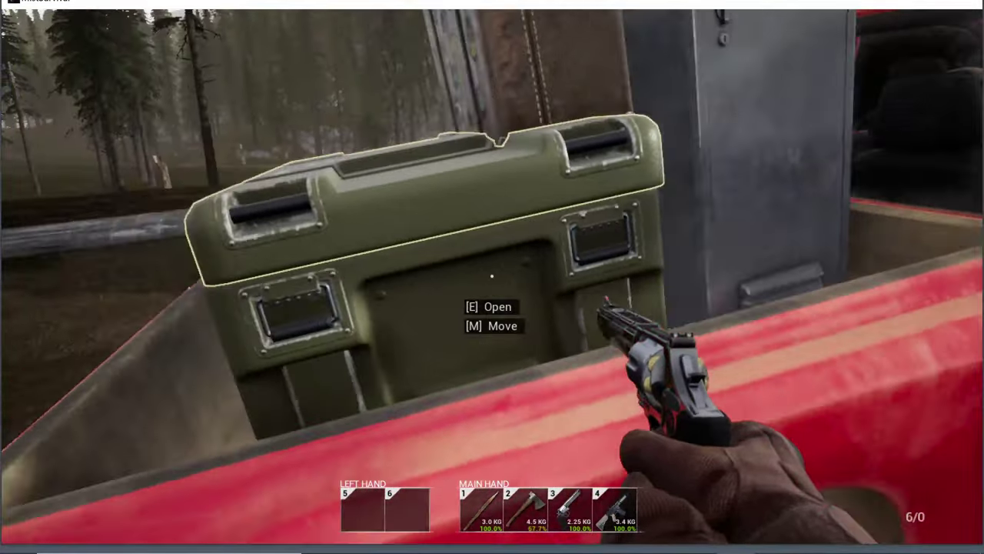
Step: Check the crate's contents twice, then open the storage locker
key("e")
key("Escape")
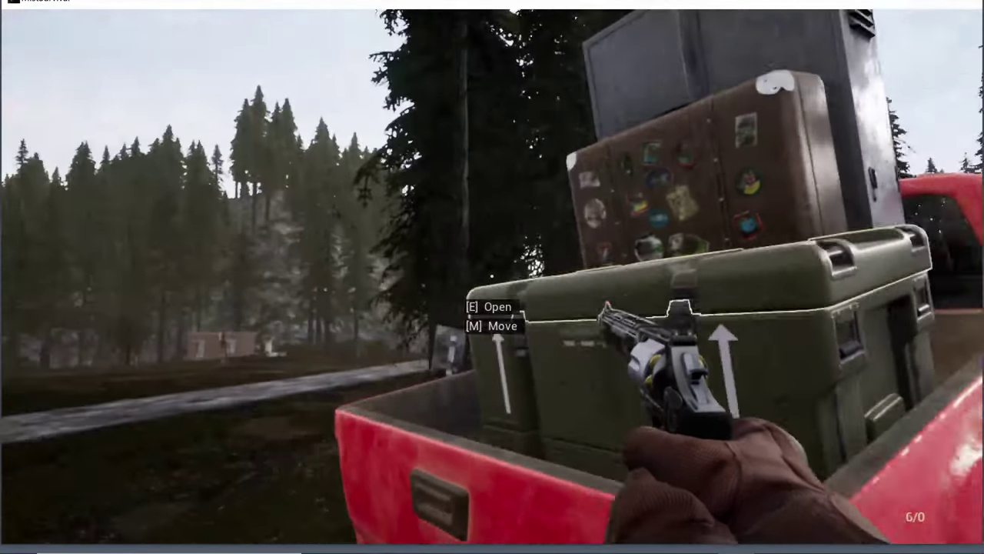
key("e")
key("Escape")
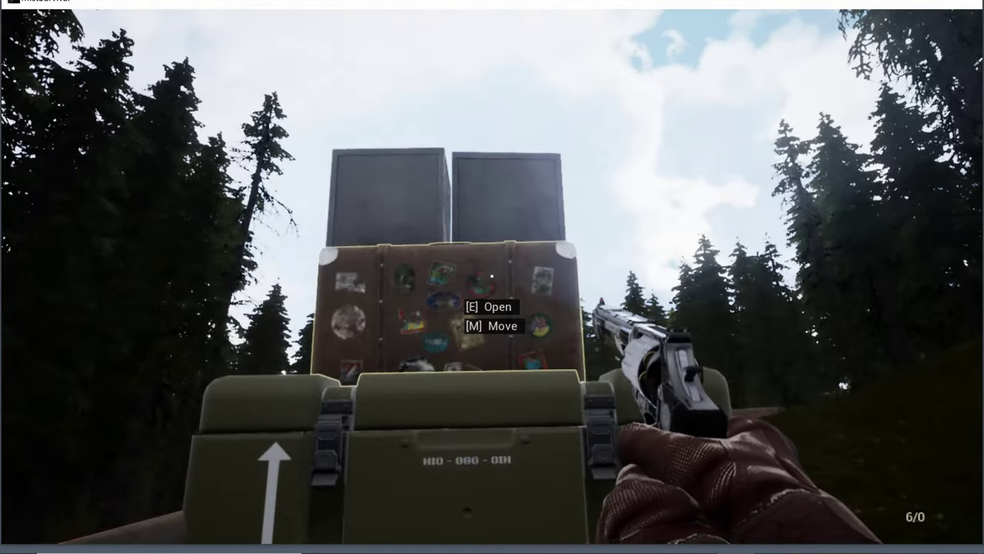
key("e")
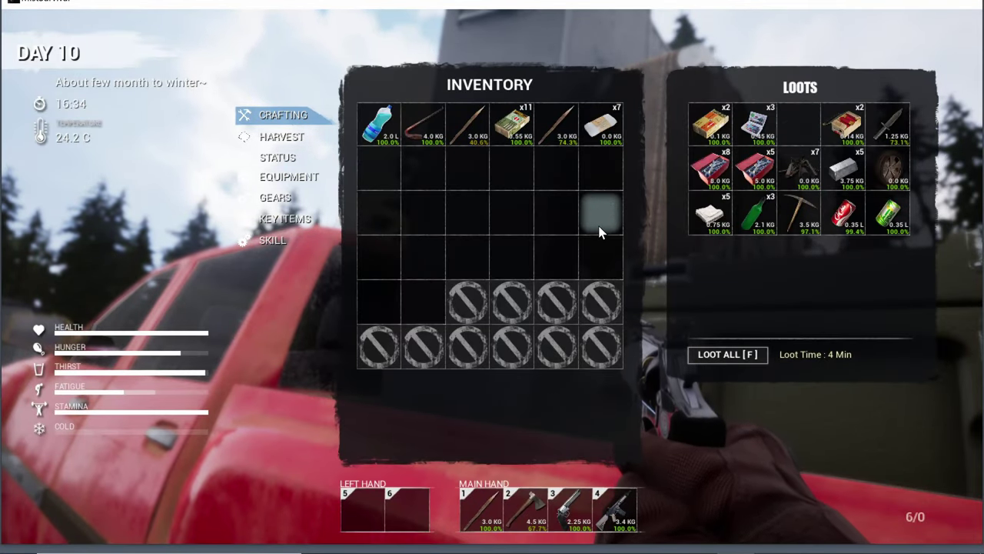
Step: Close the locker, draw the assault rifle with 1, and reload it with the new ammo
key("Escape")
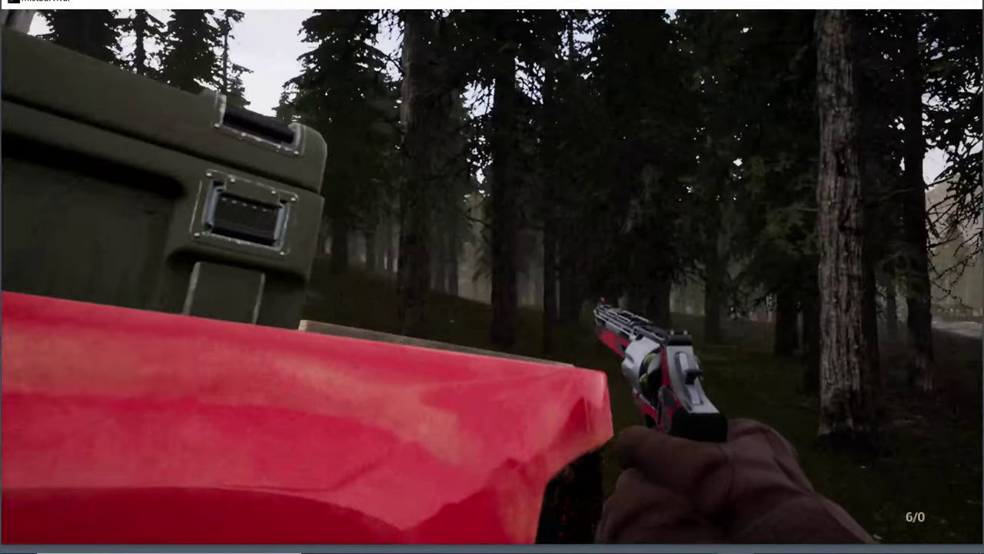
key("1")
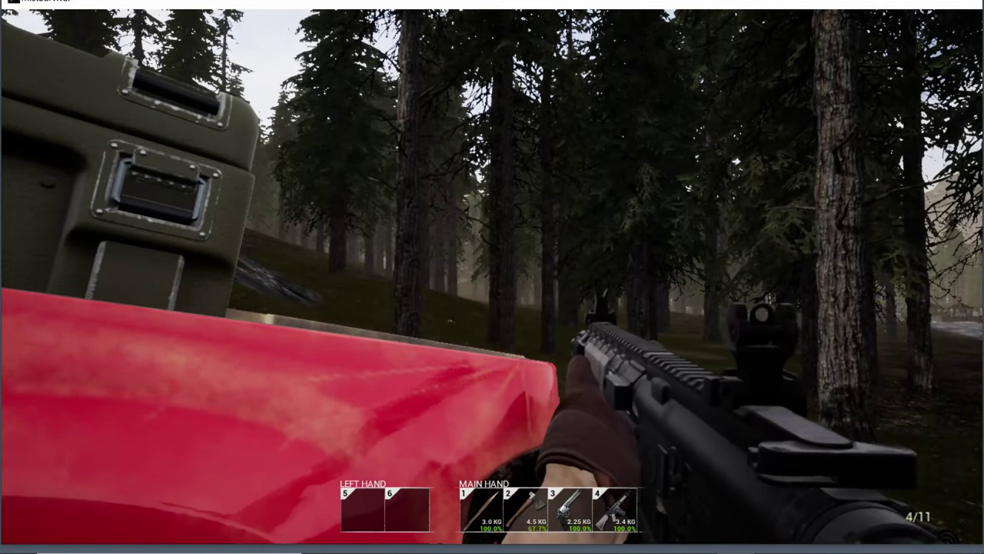
key("r")
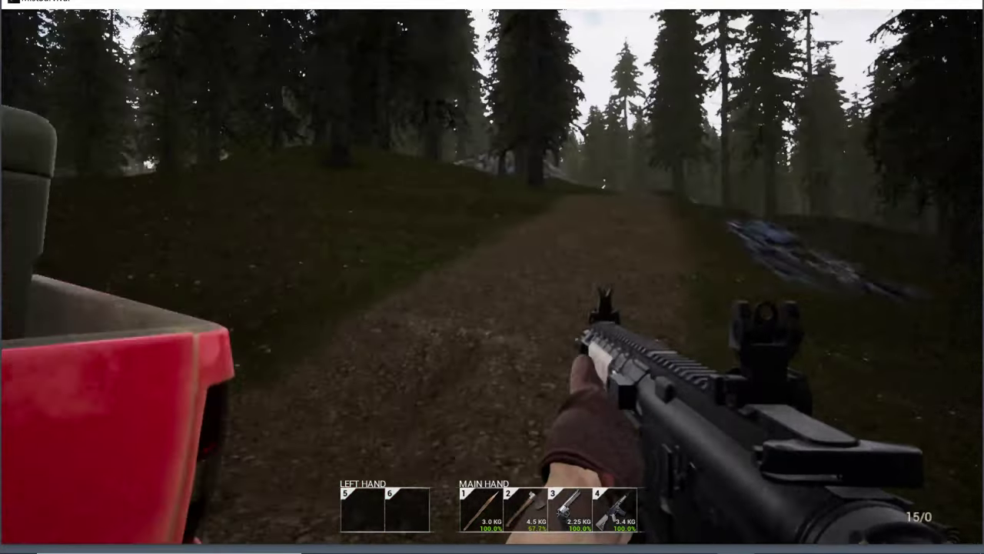
Step: Save the game from the pause menu, then switch to the revolver
key("Escape")
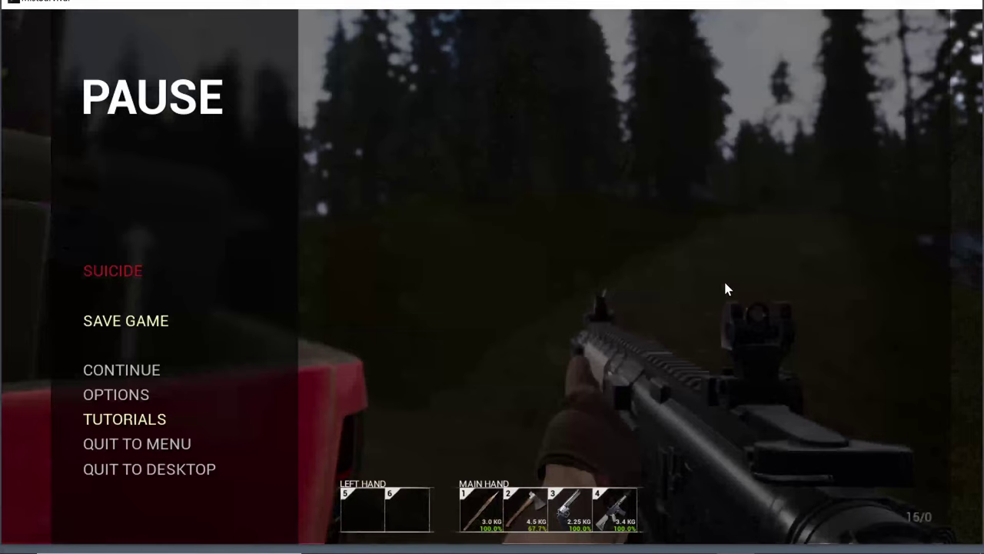
left_click(162, 320)
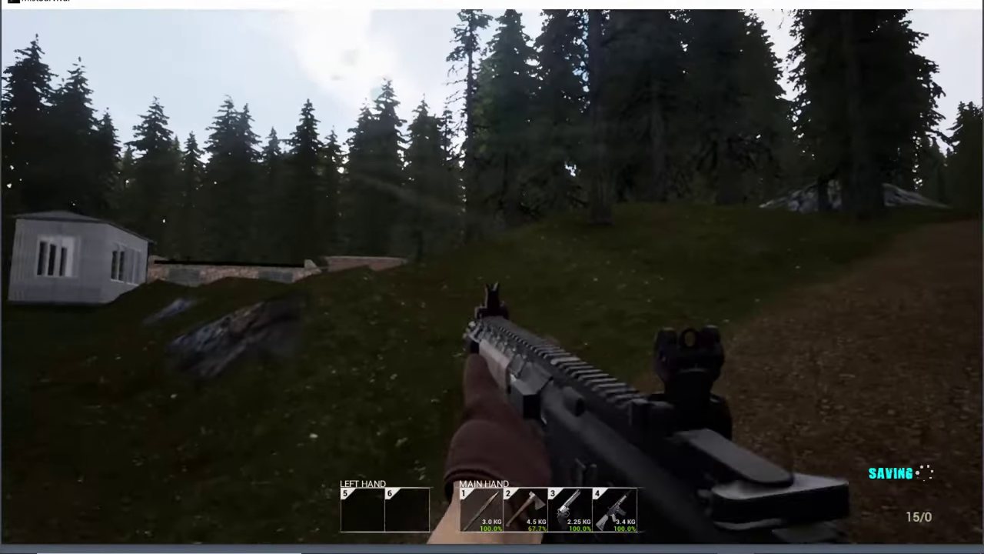
key("3")
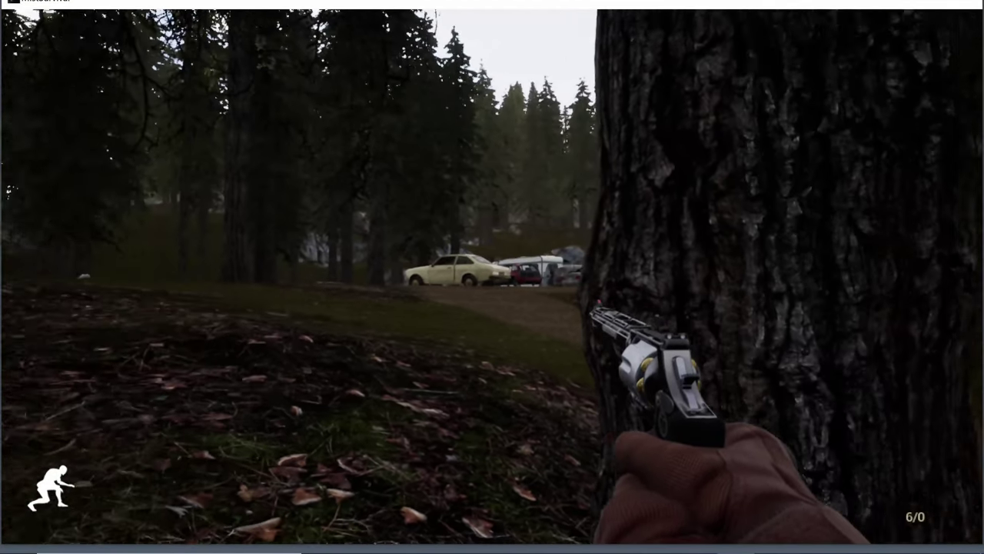
Step: Aim down the revolver's sights while sneaking toward the caravans
right_click(492, 276)
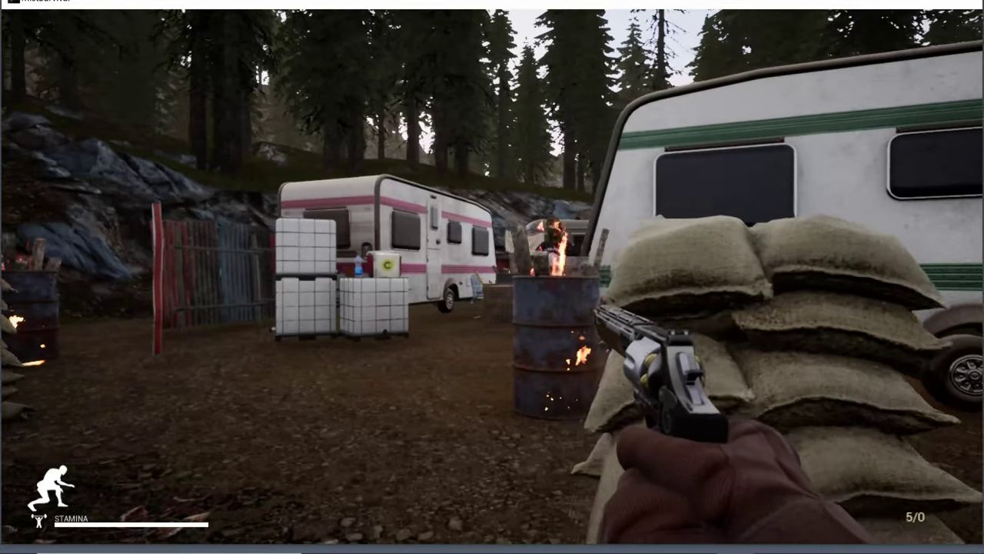
Step: Fire all remaining revolver rounds at the bandits near the trailer and sandbags
right_click(492, 277)
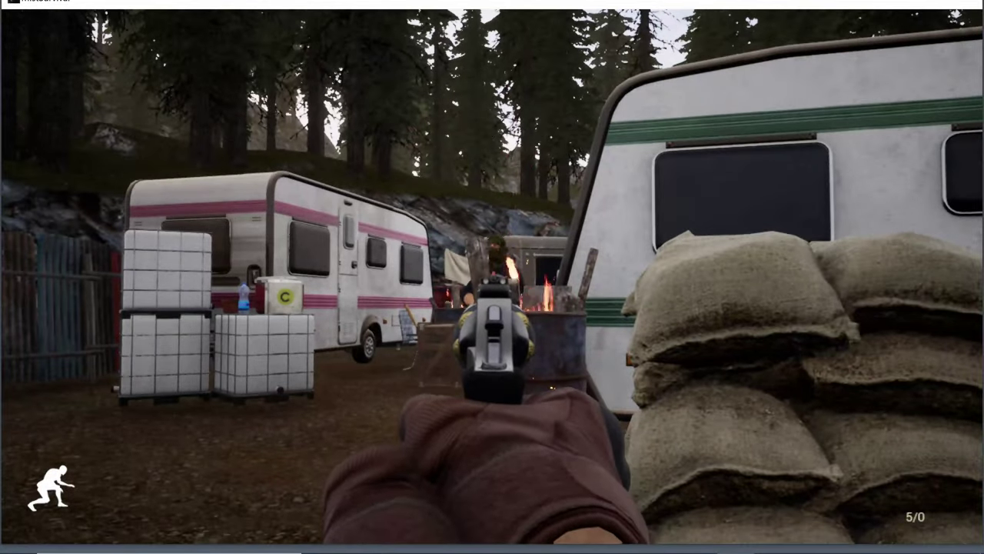
left_click(492, 277)
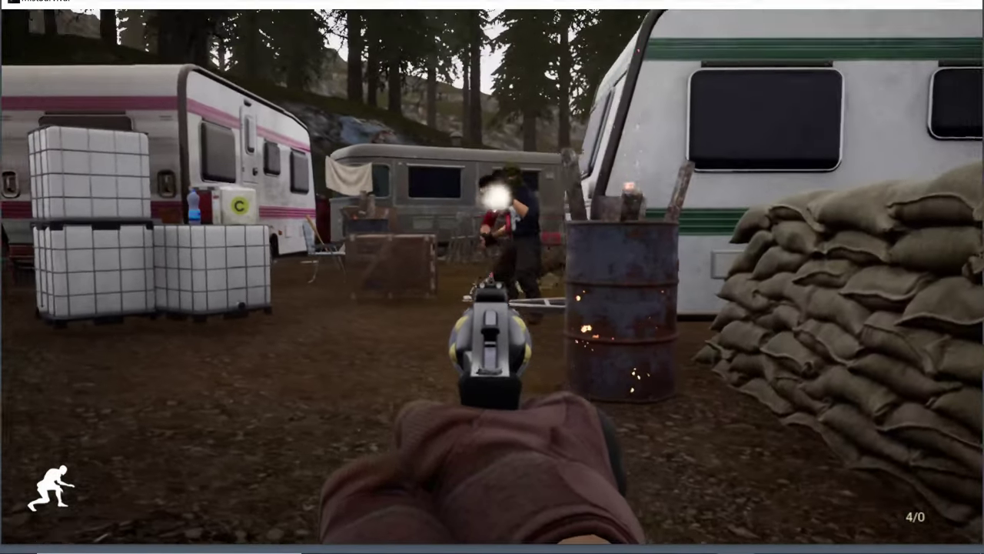
left_click(492, 277)
left_click(492, 277)
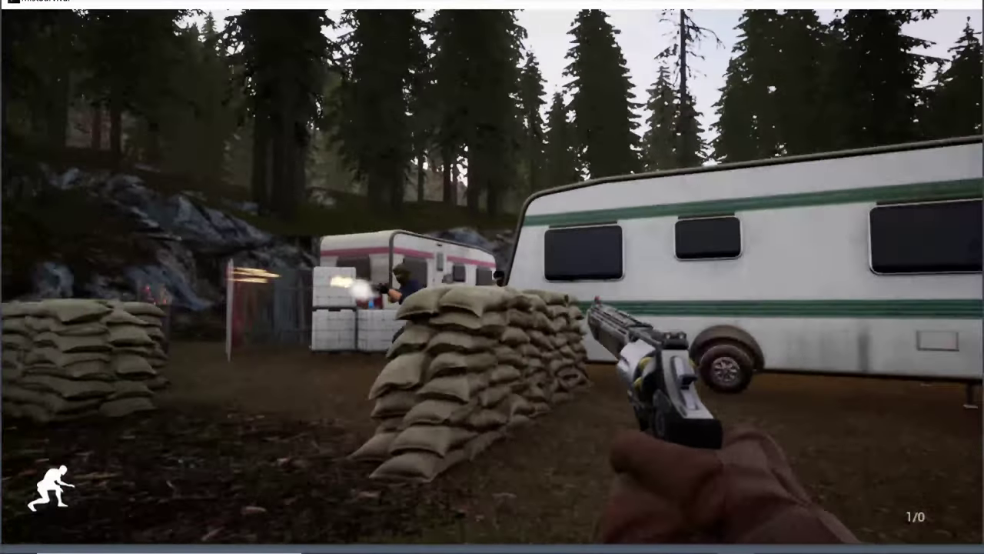
right_click(492, 277)
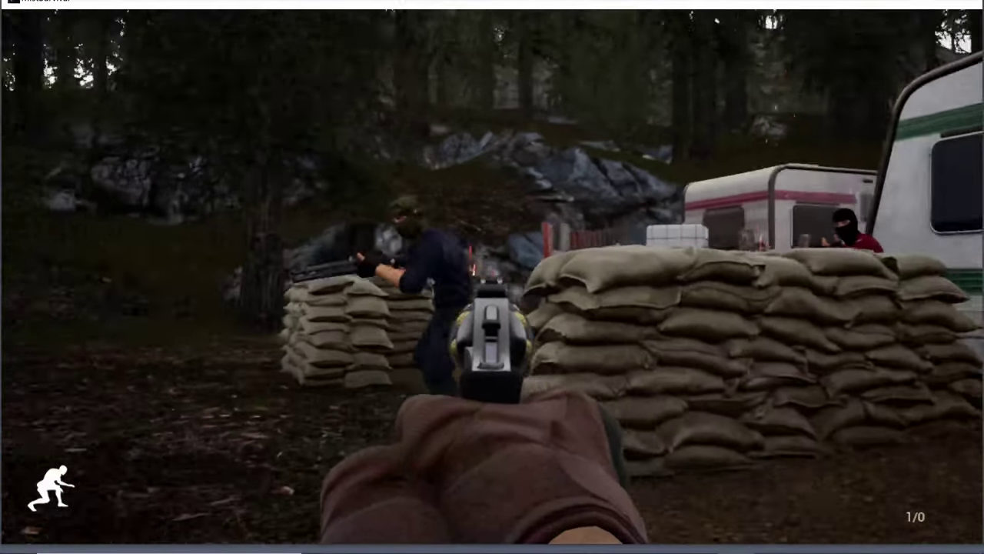
left_click(492, 277)
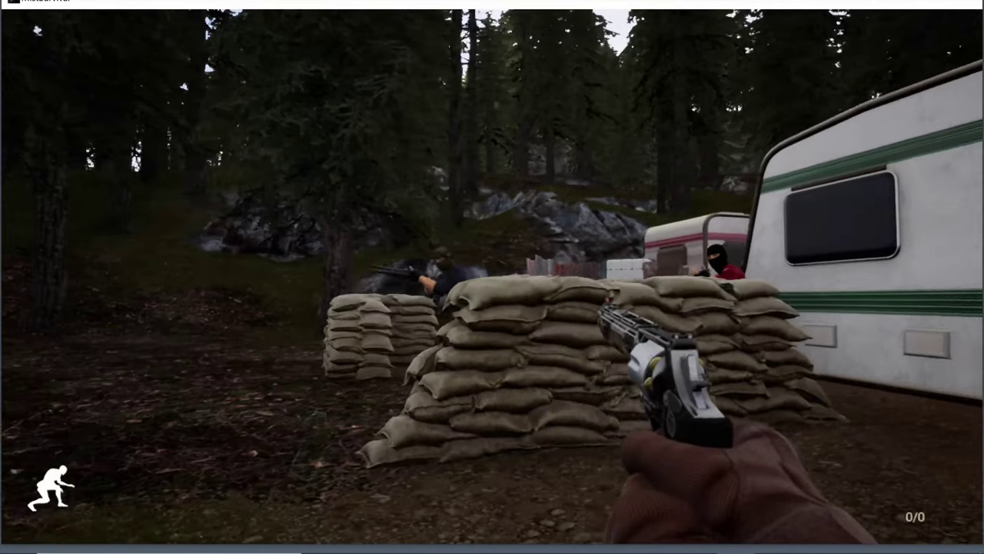
Step: Advance to the sandbags and shoot the attacking bandits with the assault rifle
key("w")
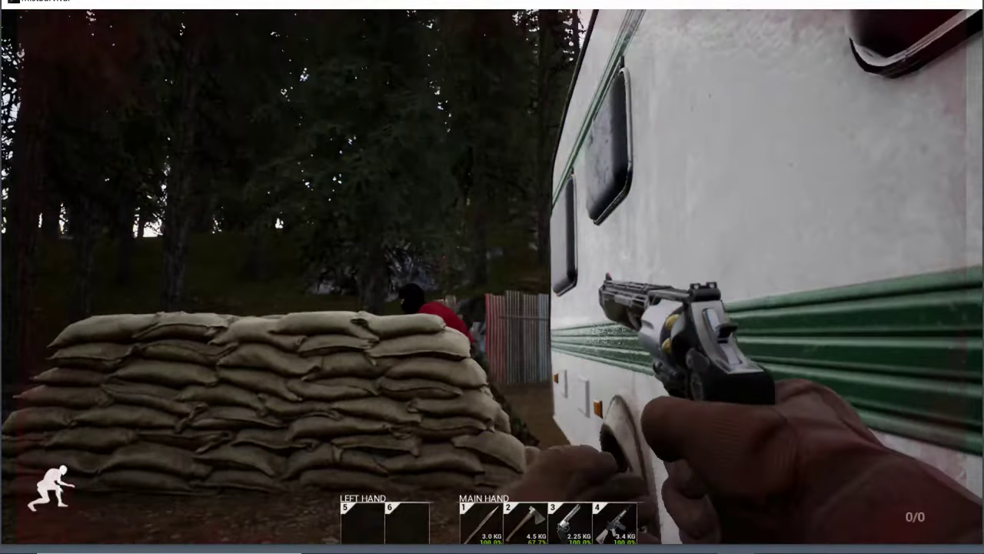
key("4")
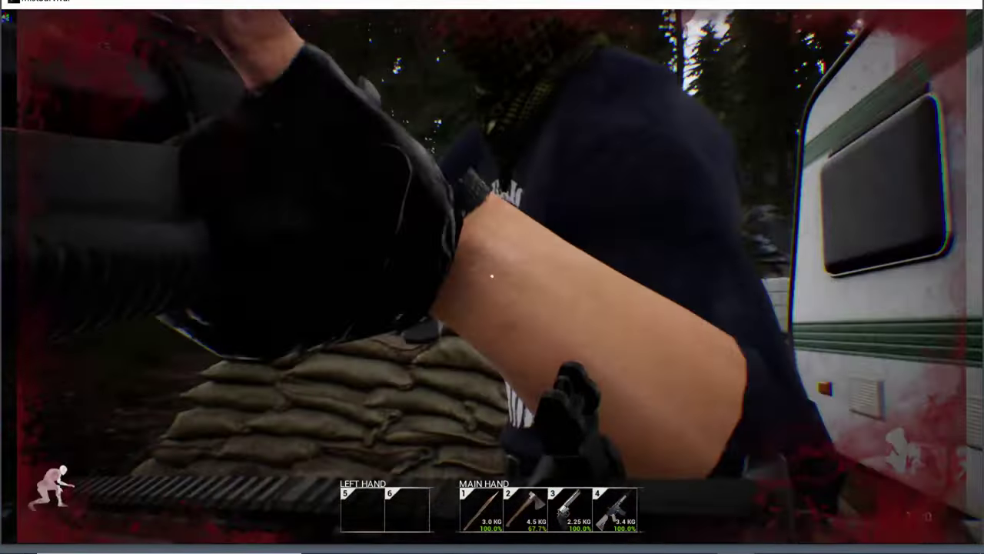
right_click(492, 276)
left_click(492, 276)
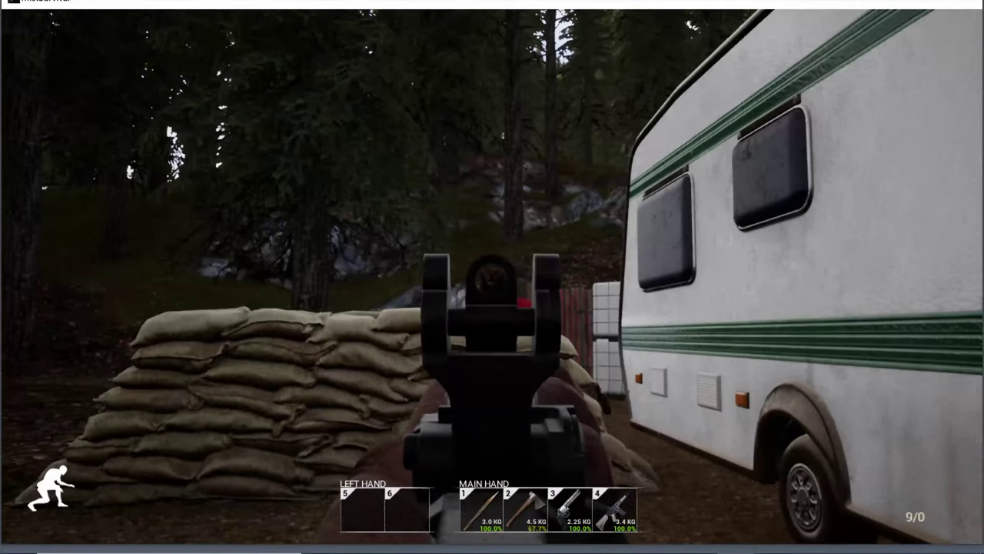
left_click(492, 277)
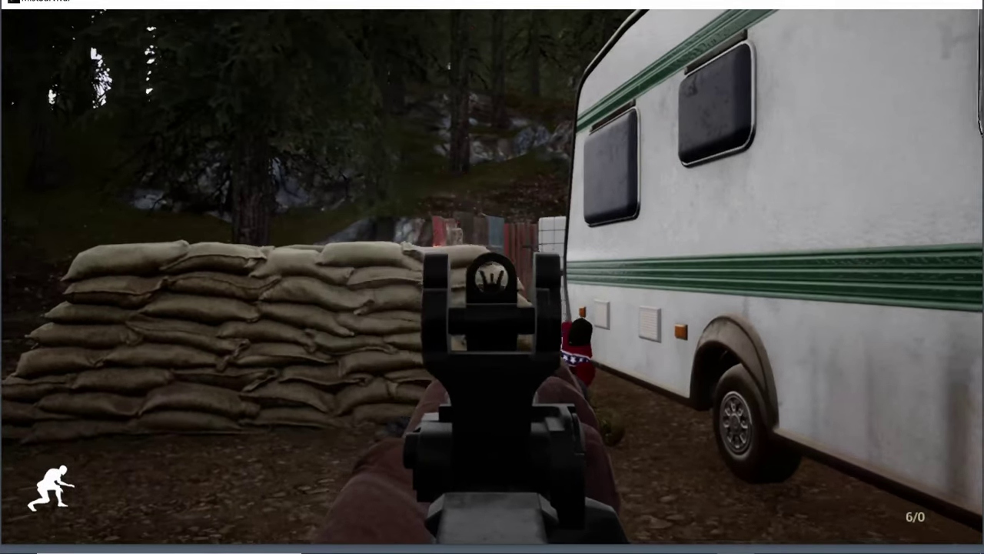
Step: Loot the dead bandit's rifle ammo, then move around the caravan to the sandbags
key("w")
key("e")
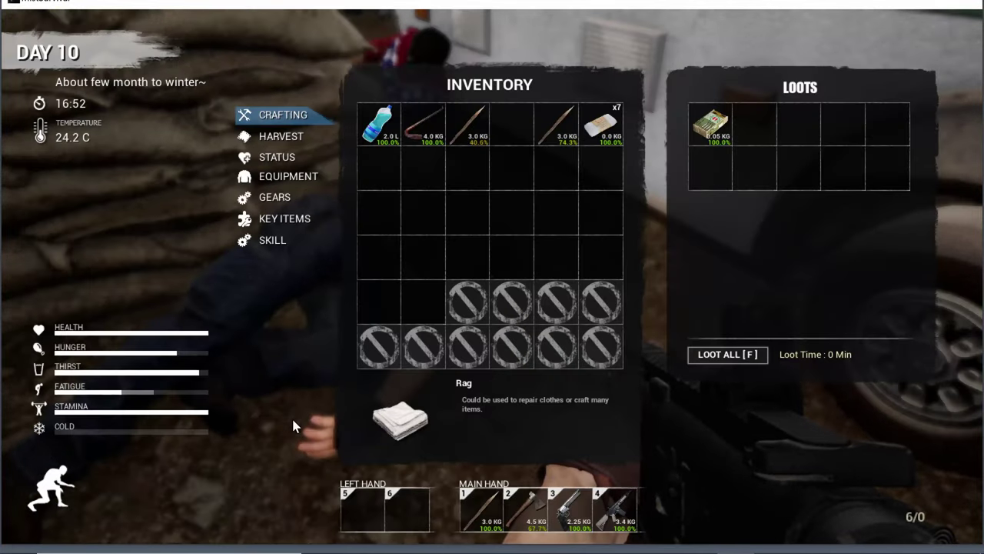
left_click(727, 354)
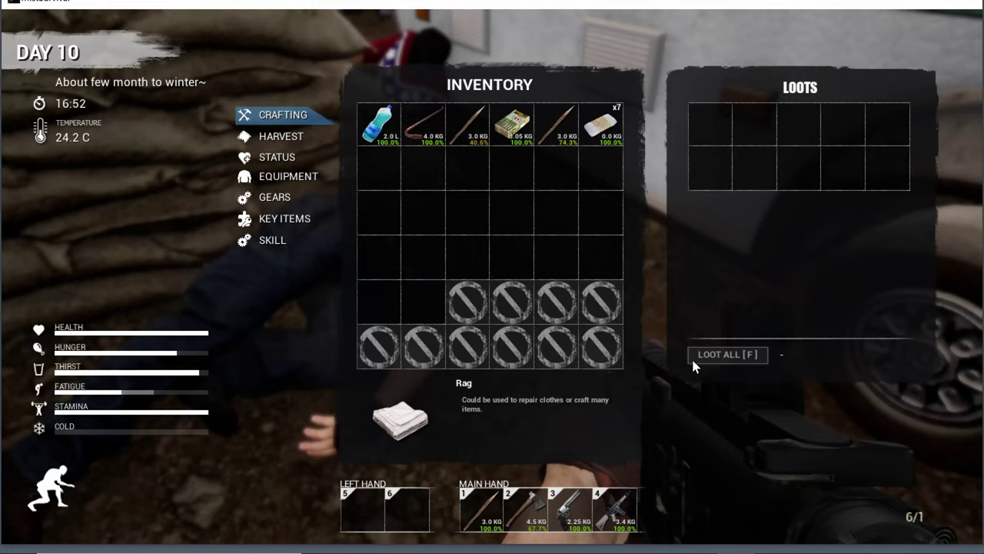
key("Tab")
key("w")
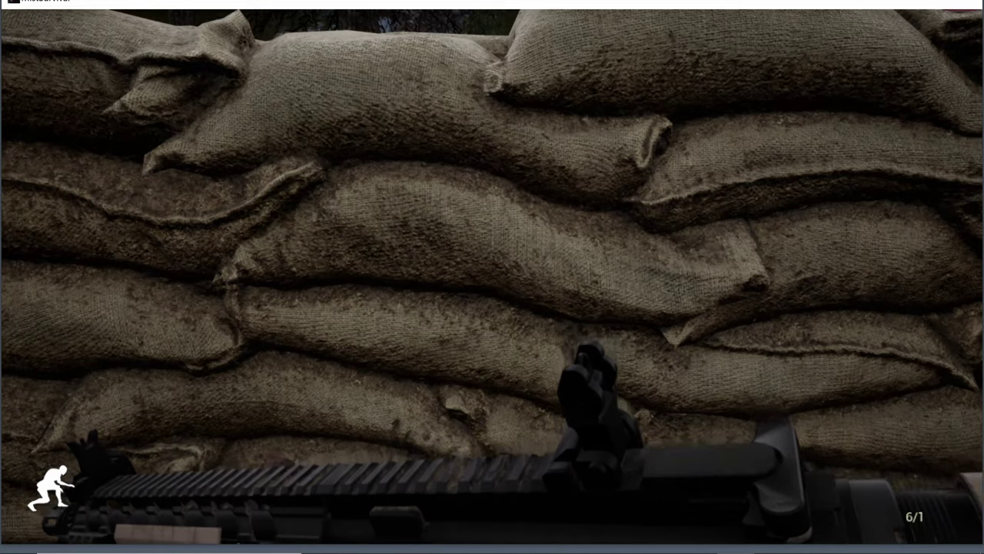
key("Tab")
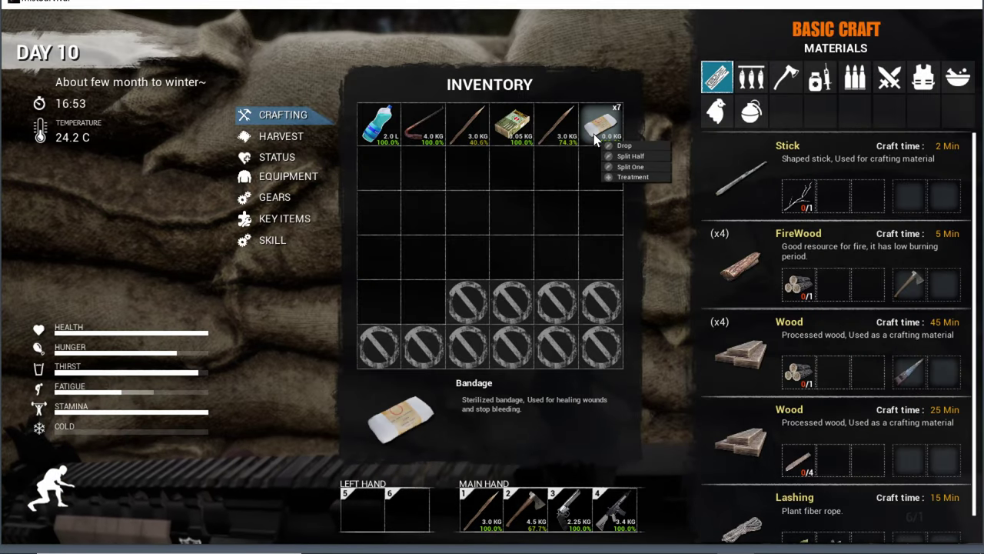
left_click(623, 146)
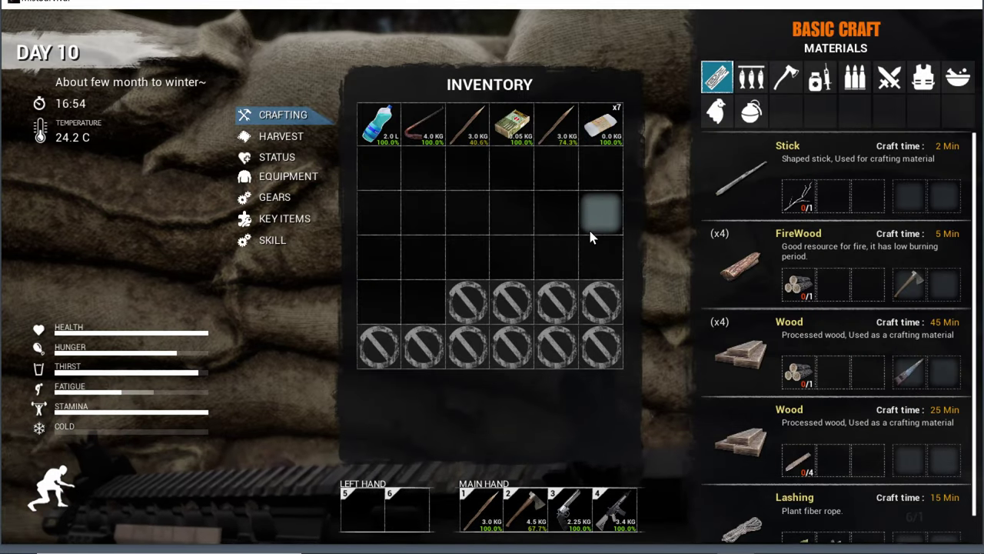
key("Tab")
key("a")
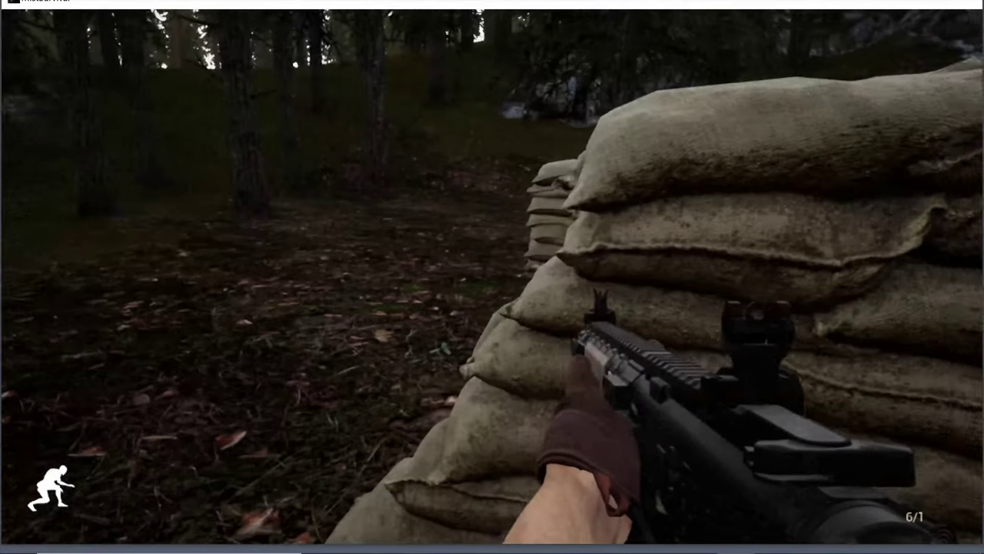
Step: Reload the rifle and shoot the bandit near the barrel from behind the sandbags
key("w")
key("r")
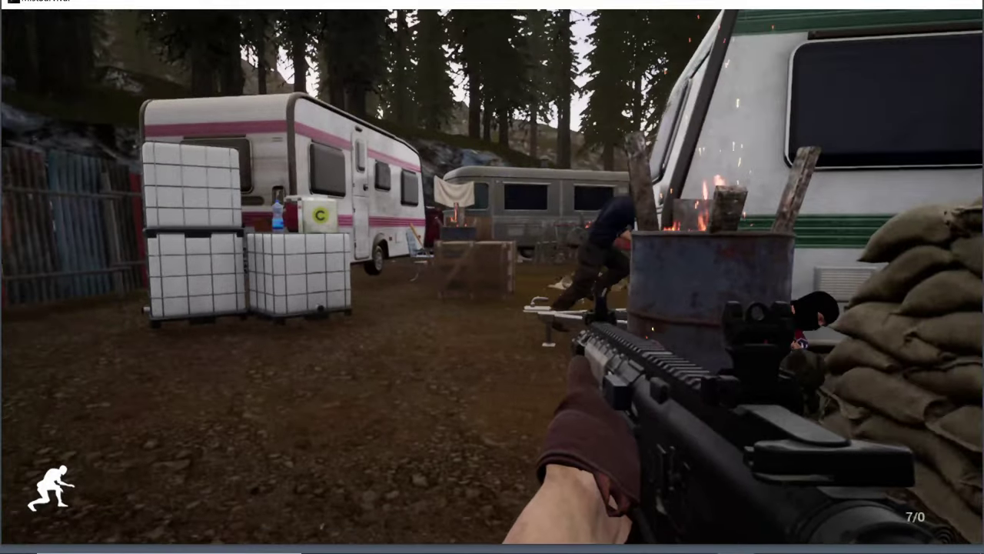
left_click(492, 277)
right_click(492, 276)
left_click(492, 277)
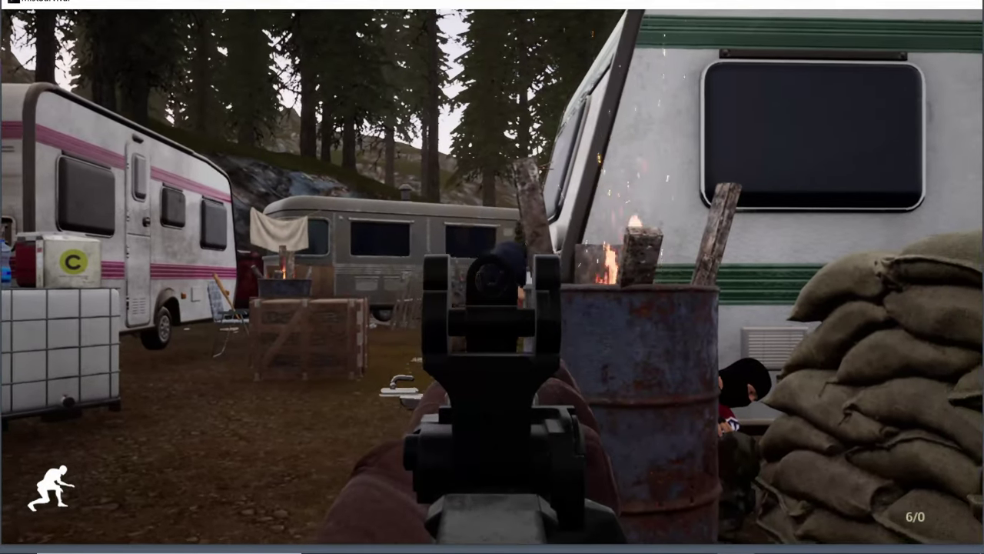
left_click(492, 277)
left_click(492, 277)
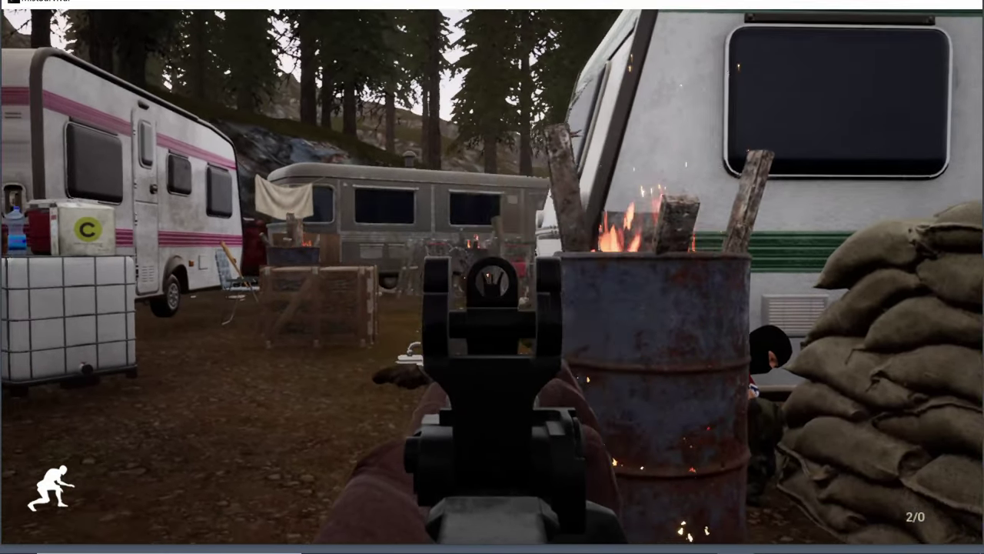
right_click(492, 277)
Step: Walk to the dead bandit by the caravan and collect his loot
key("w")
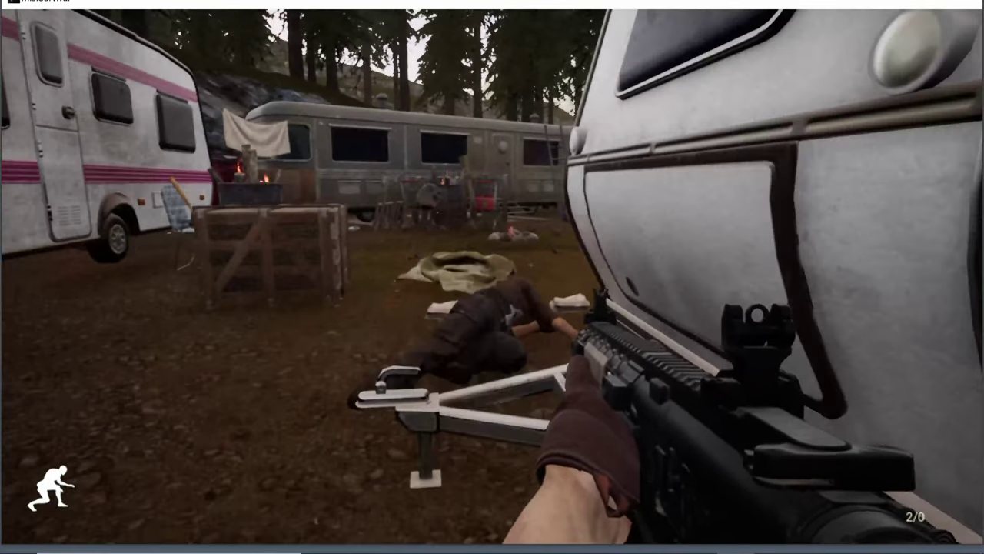
key("w")
key("e")
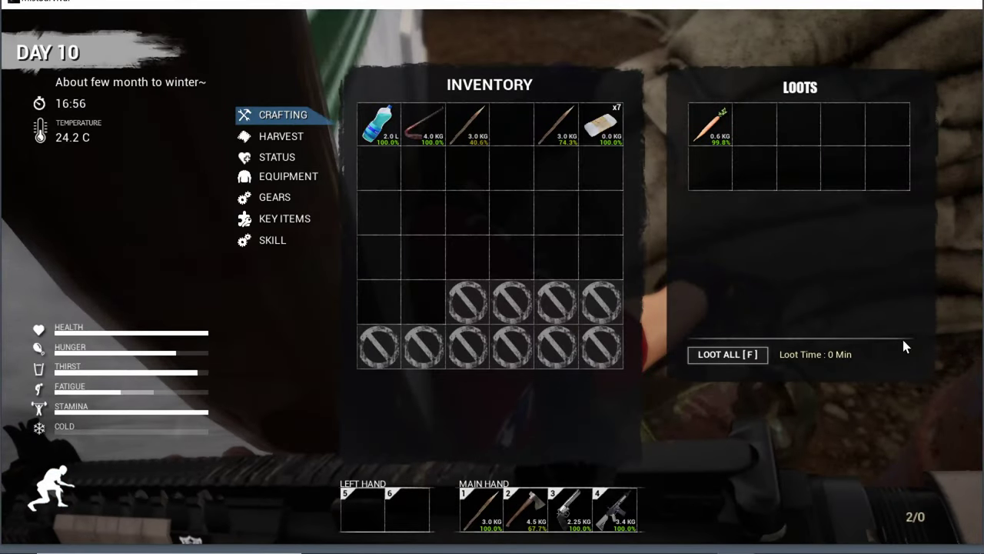
key("f")
key("Escape")
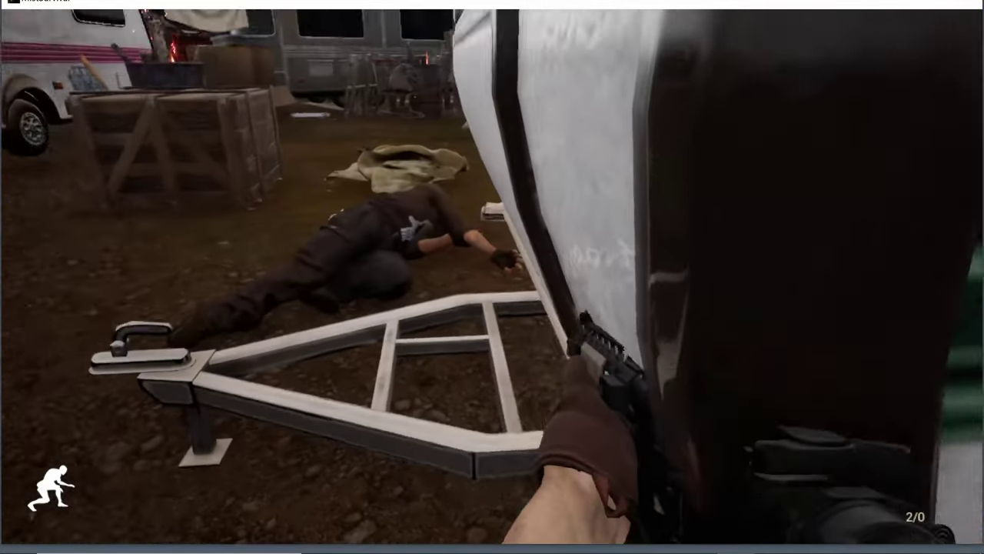
Step: Move past the end of the caravan and take all loot from another bandit body
key("w")
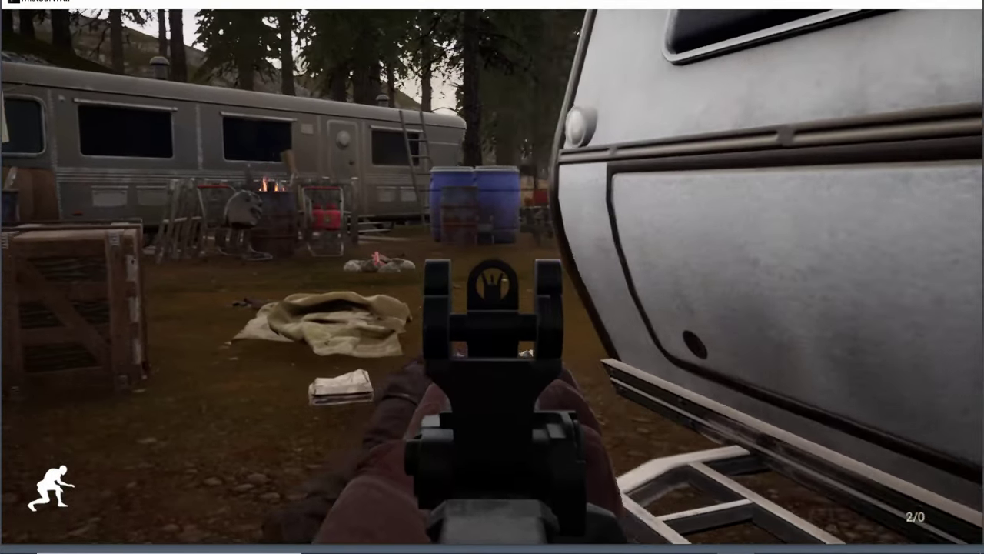
key("w")
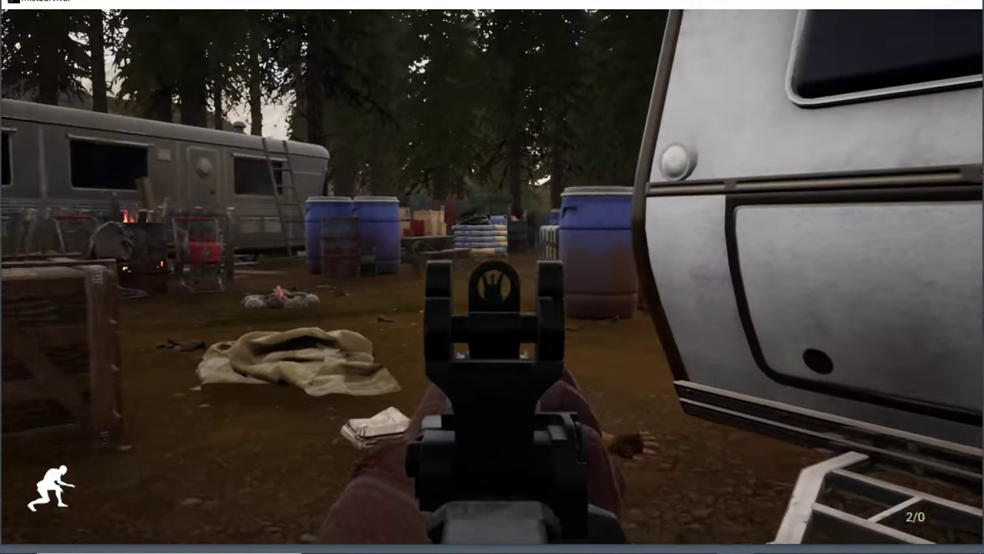
key("w")
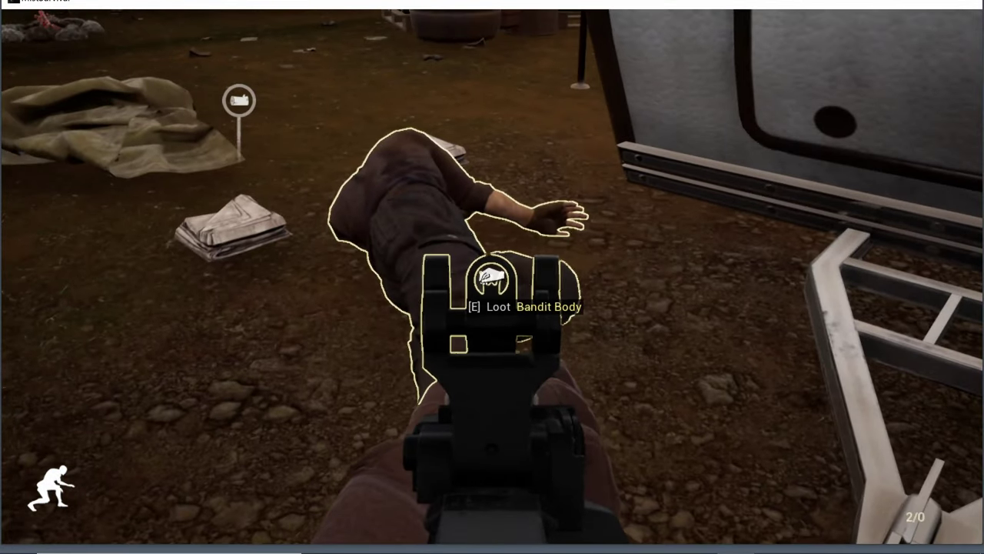
key("e")
left_click(727, 355)
key("Tab")
Step: Advance through the camp toward the barrels and shoot the remaining bandit
key("w")
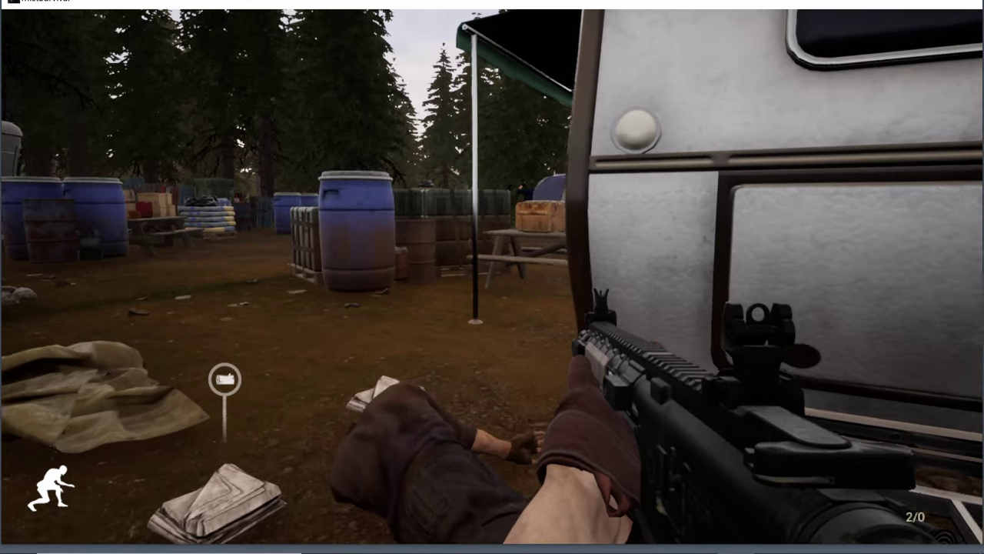
key("w")
right_click(492, 276)
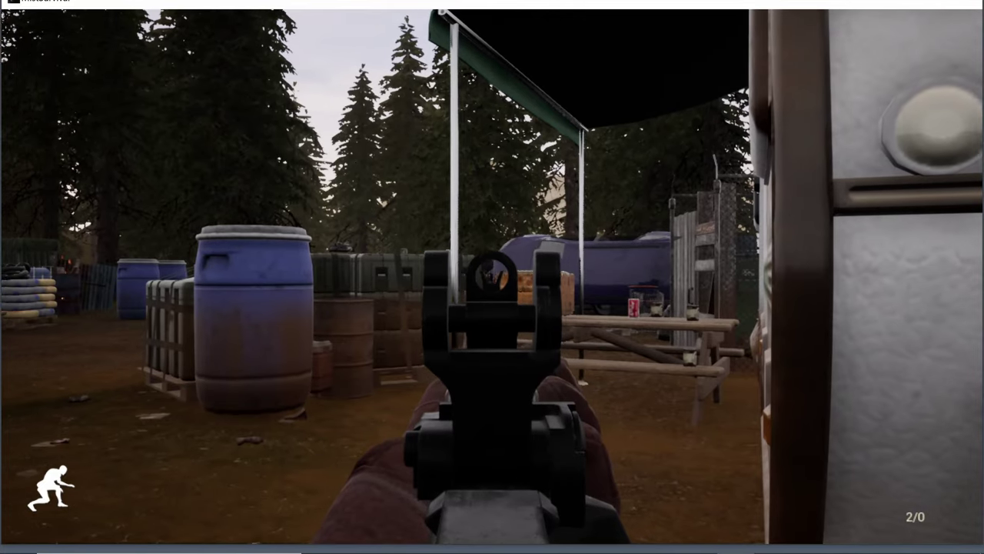
key("w")
key("w")
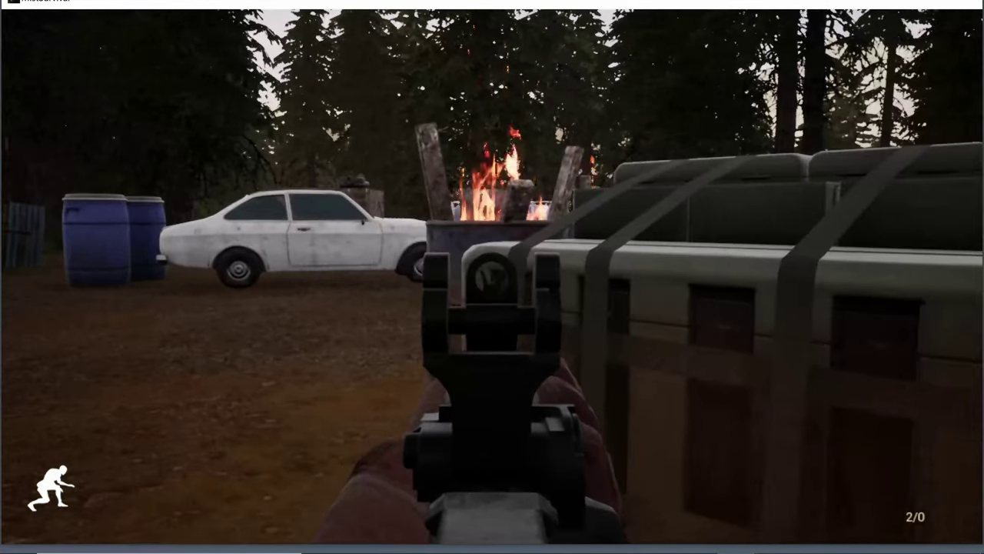
key("w")
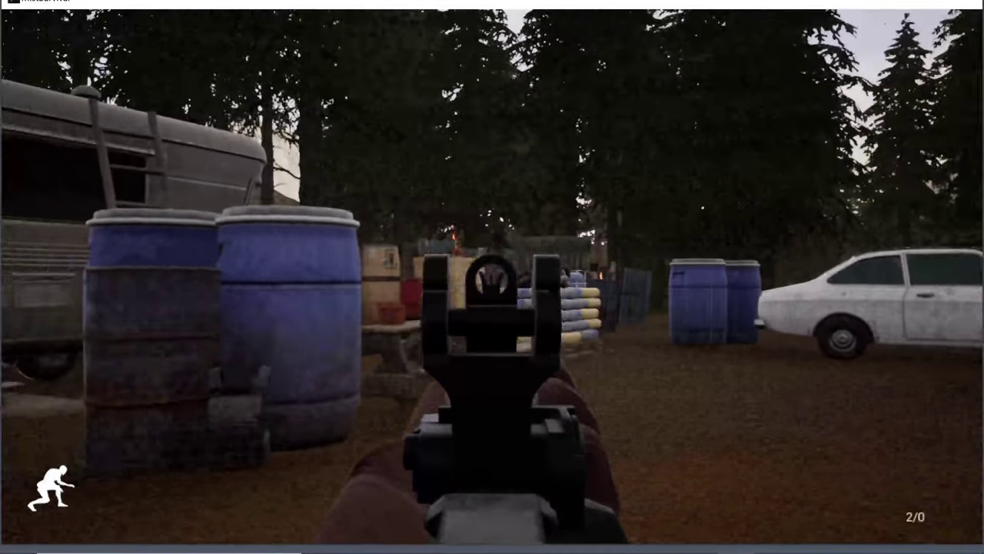
key("w")
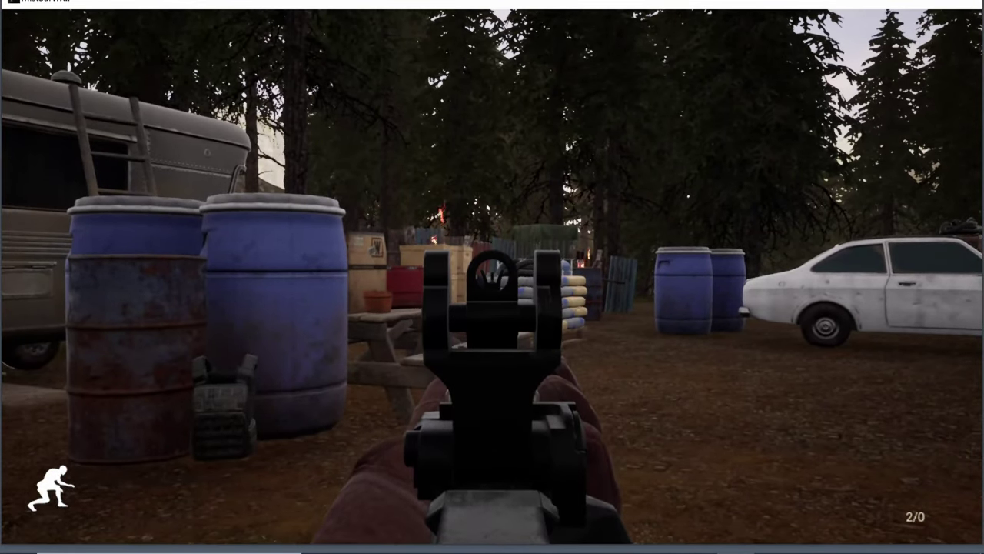
key("w")
key("w")
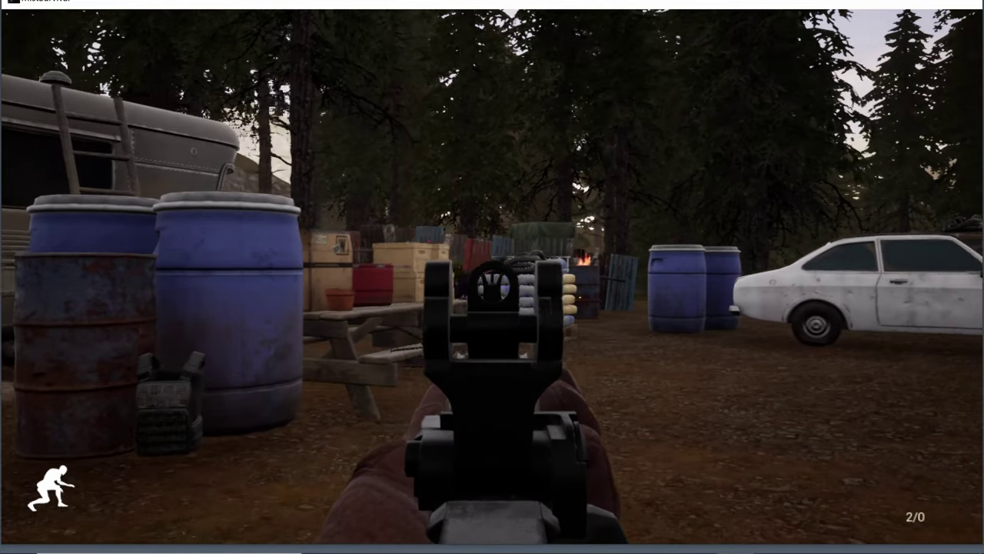
left_click(492, 277)
left_click(492, 277)
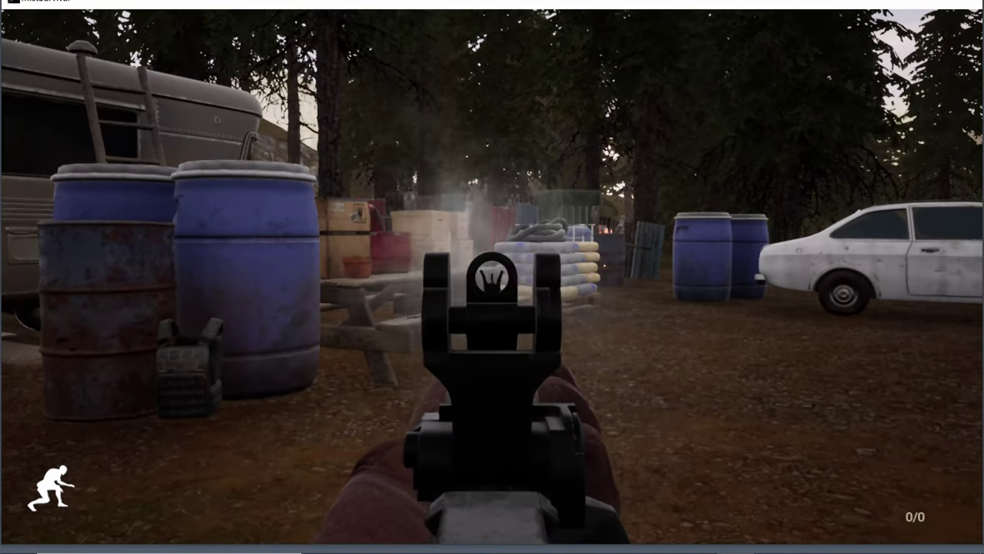
right_click(492, 277)
Step: Loot everything from the bandit's body by the red car and pick up a bottle
key("w")
key("w")
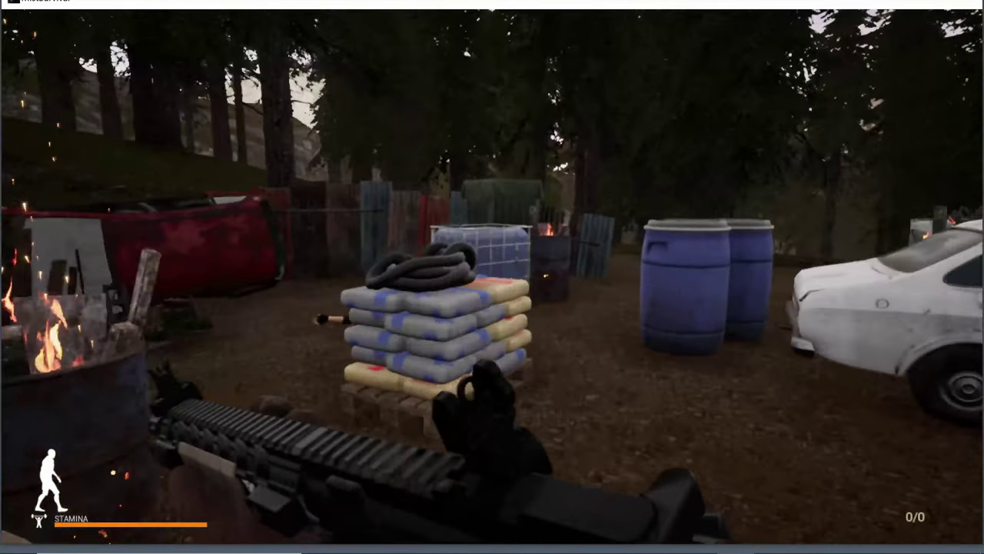
key("w")
key("w")
key("w")
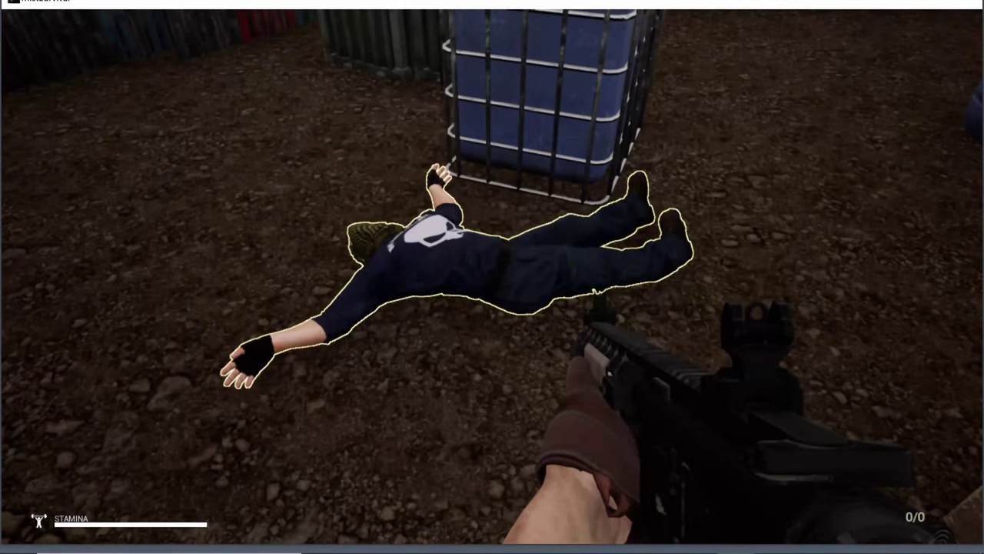
key("e")
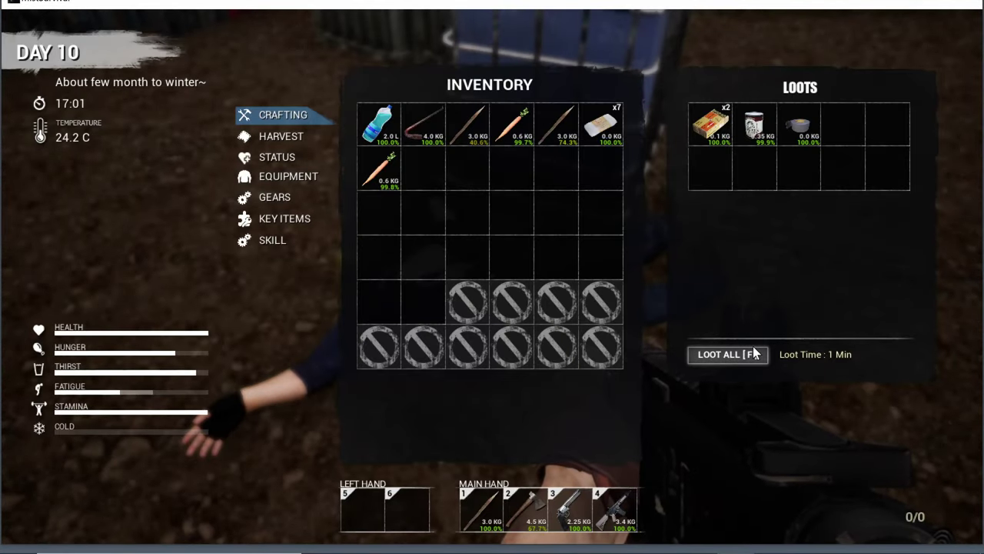
left_click(728, 353)
key("Tab")
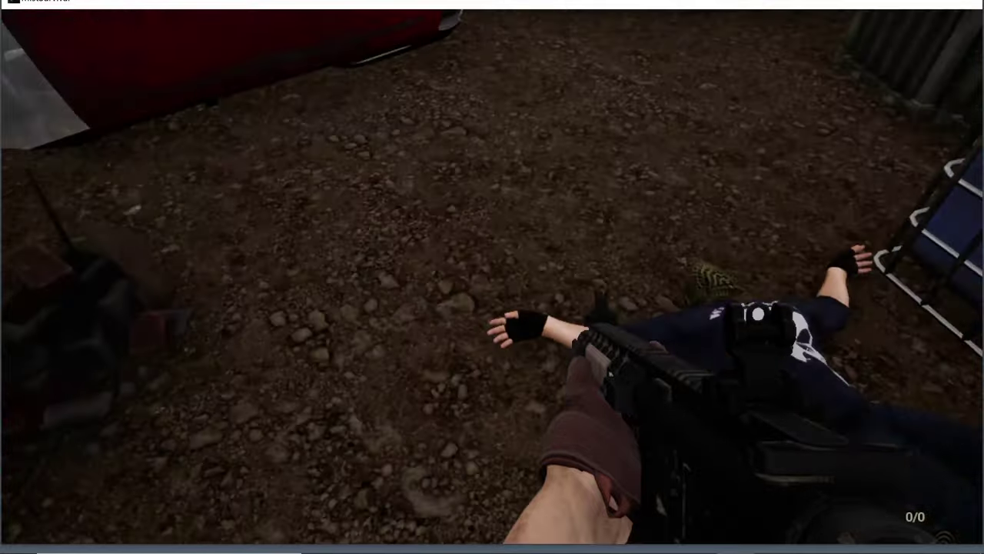
key("e")
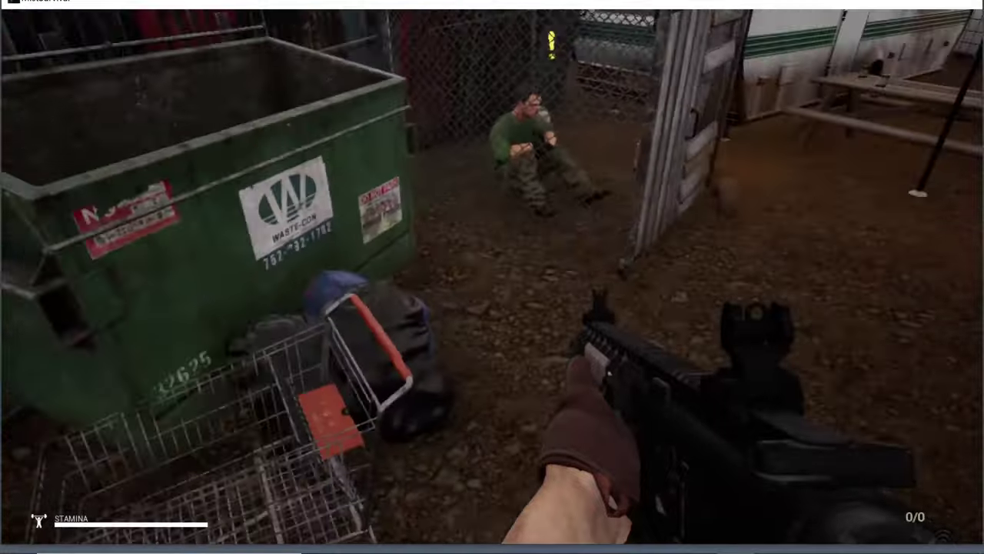
Step: Open the pen gate, recruit Scott into the crew, and take the backpack for two slots
key("e")
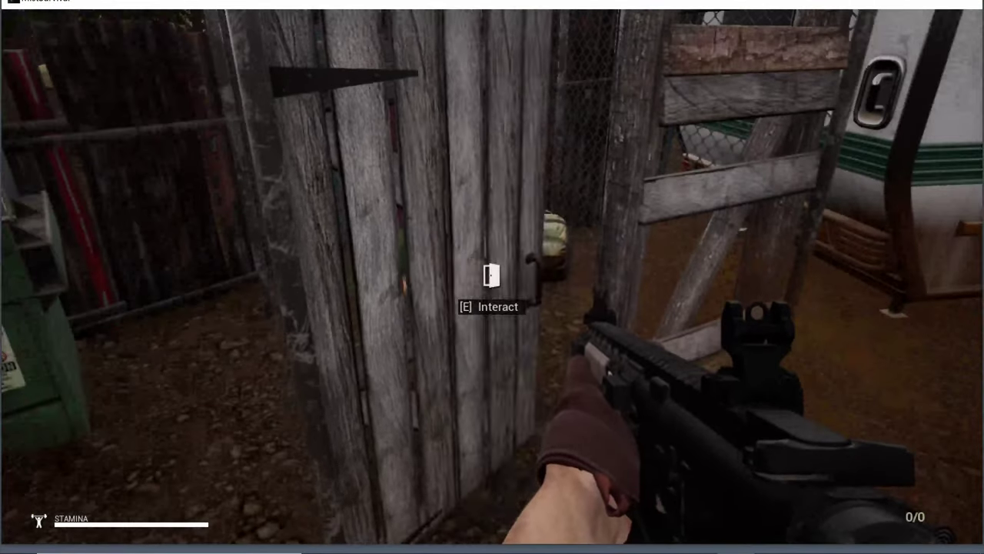
key("e")
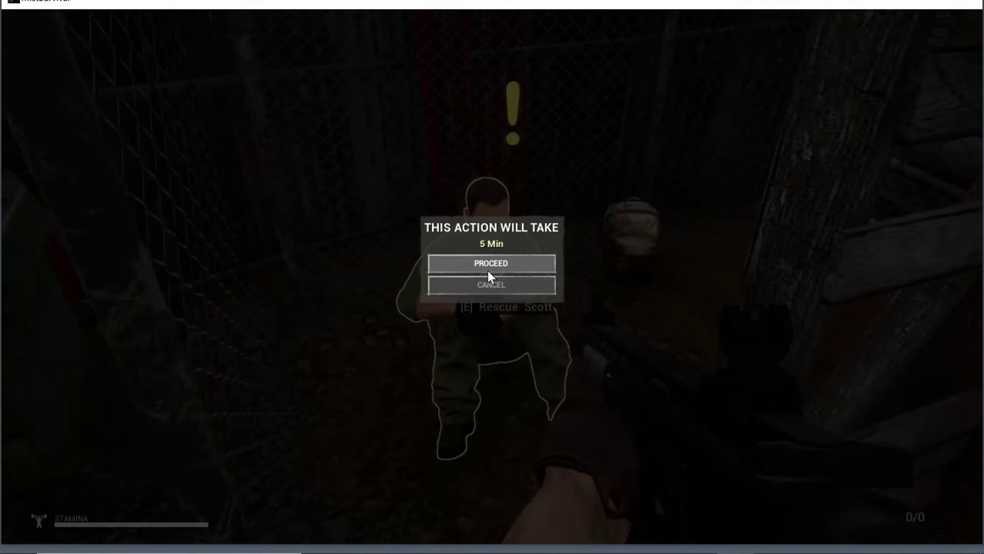
left_click(491, 264)
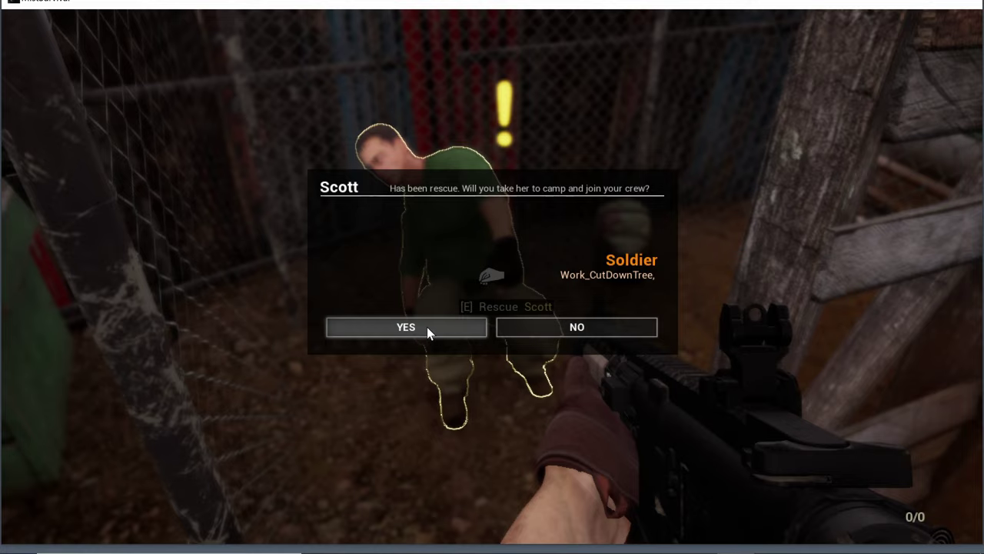
left_click(427, 327)
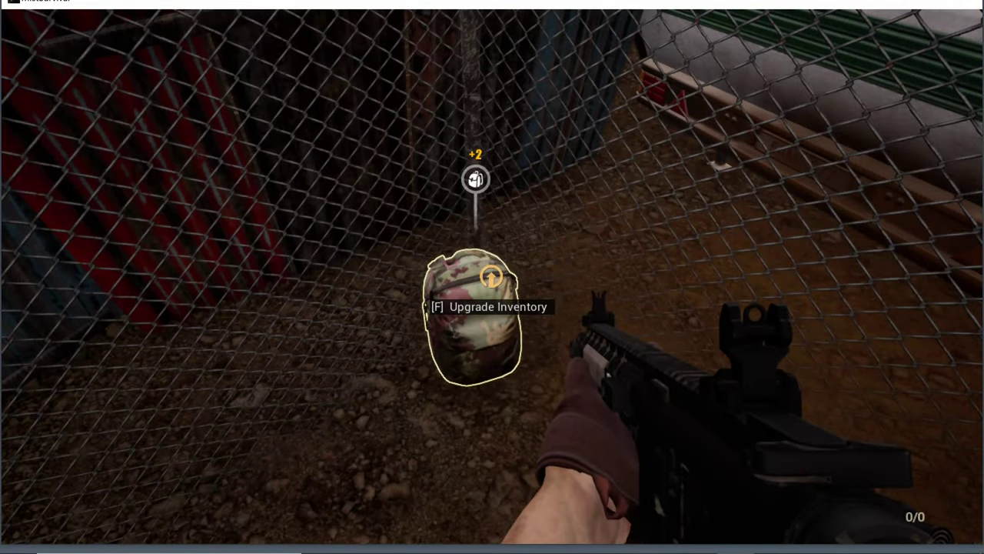
key("f")
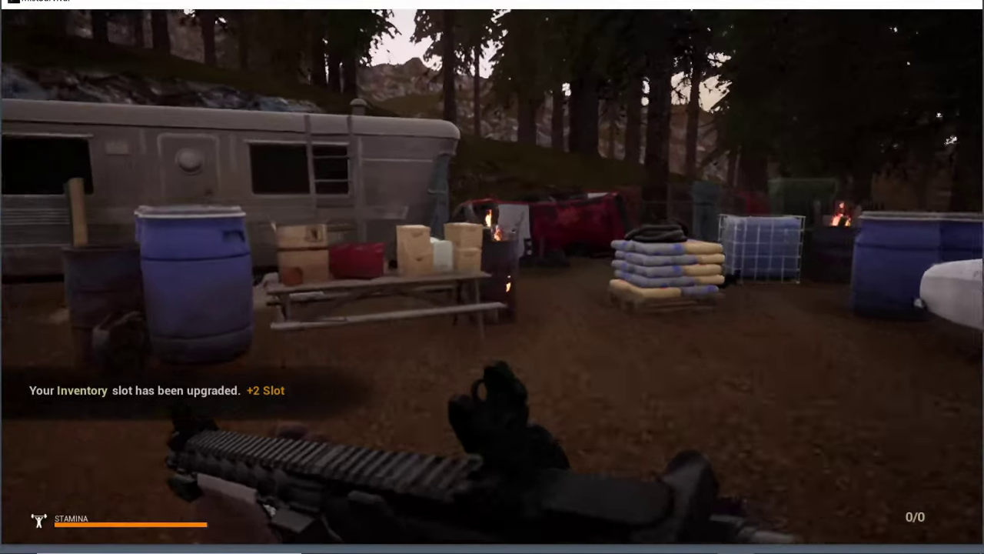
key("w")
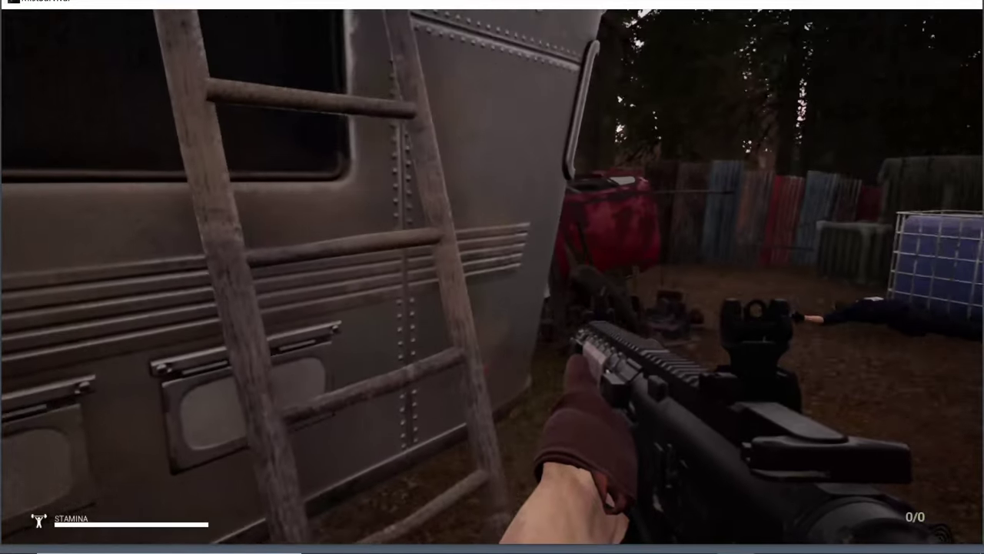
Step: Climb onto the trailer roof to survey the camp, then pick up the rag by the body
key("w")
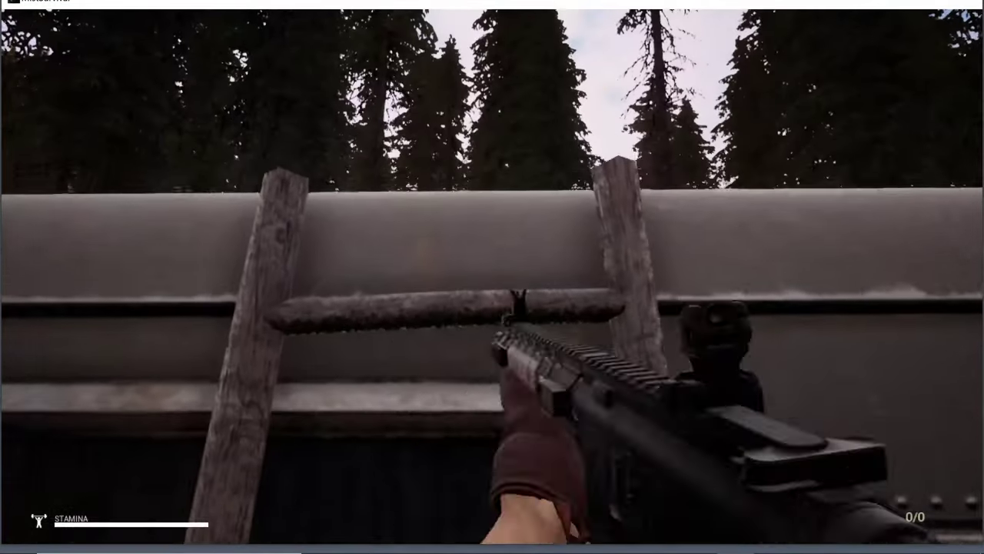
key("w")
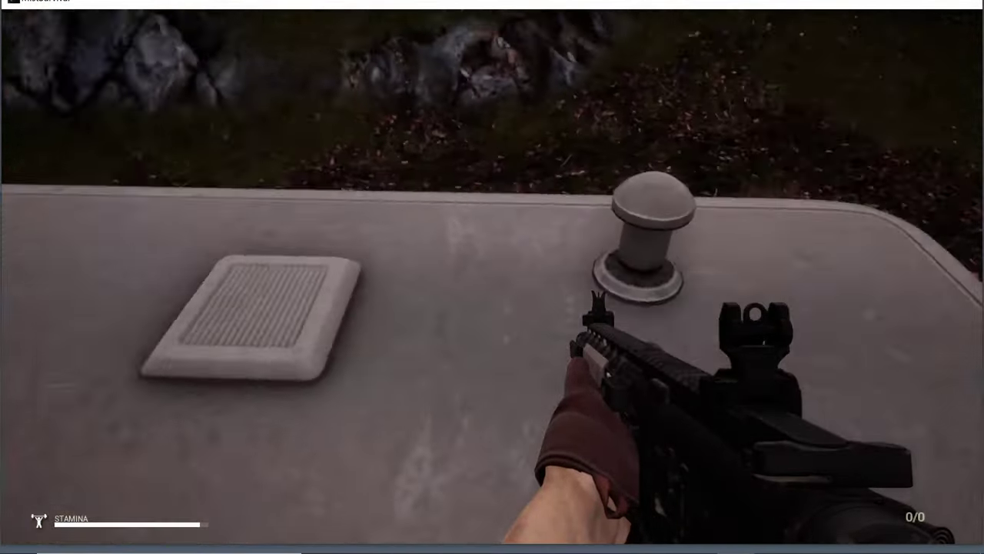
key("w")
key("w")
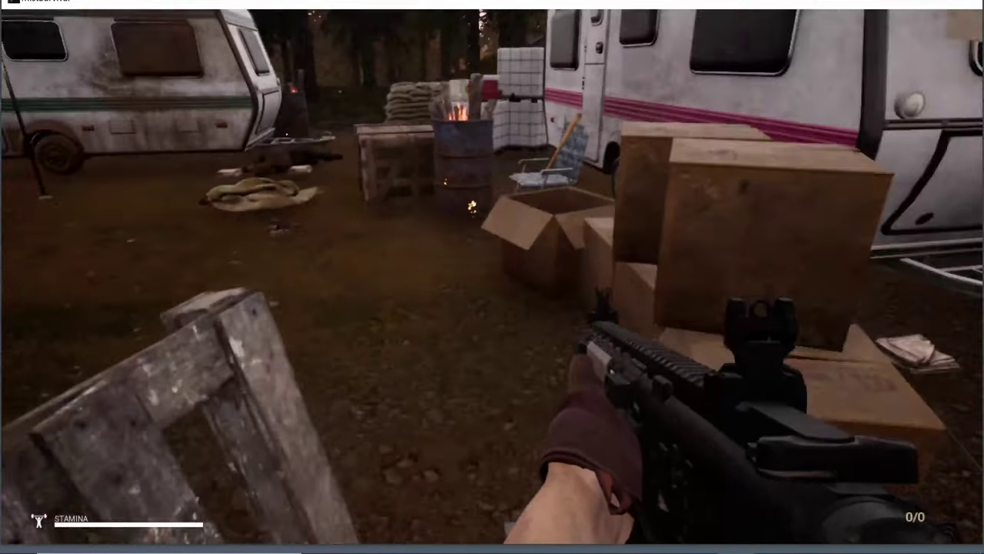
key("w")
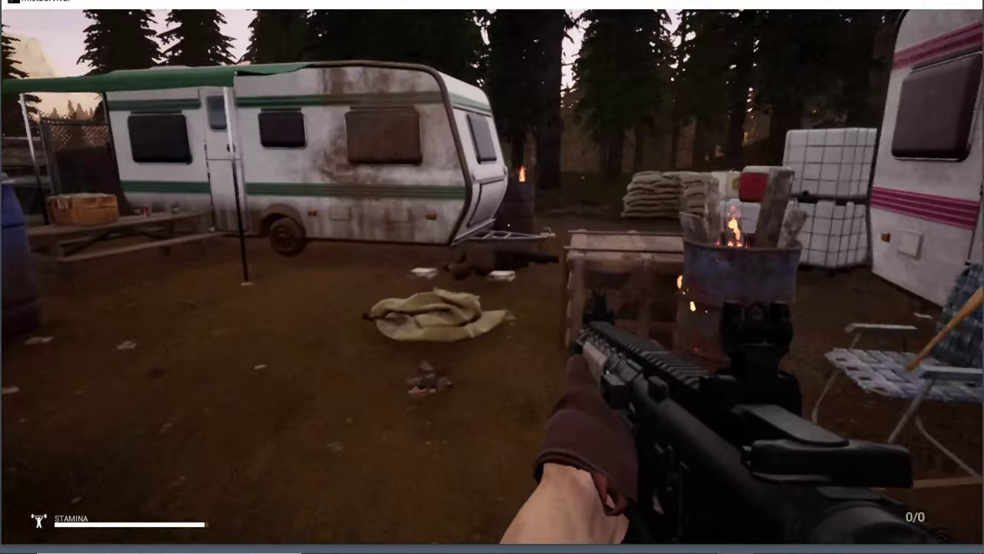
key("w")
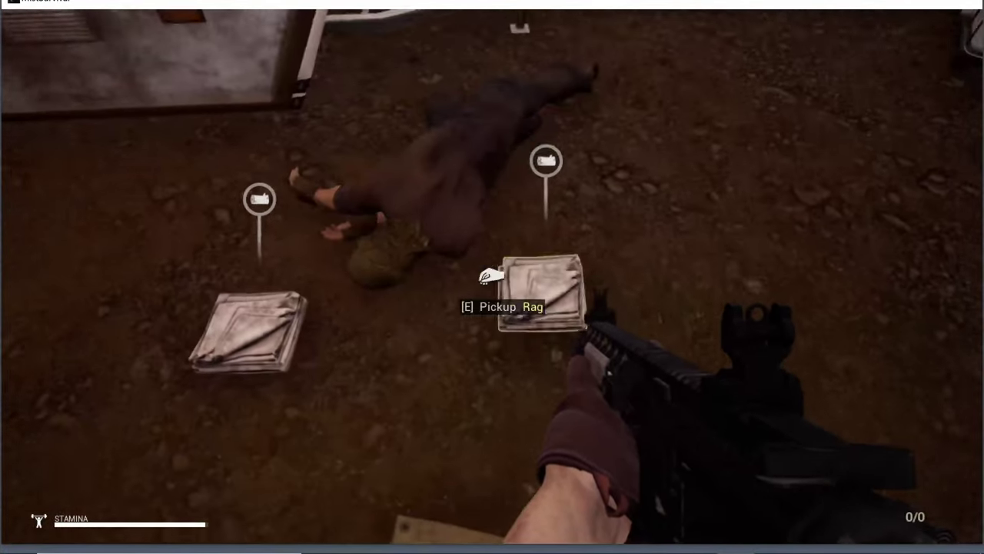
key("e")
Step: Pick up the Beef Can from the picnic table and loot the crate, gaining three rifle rounds
key("w")
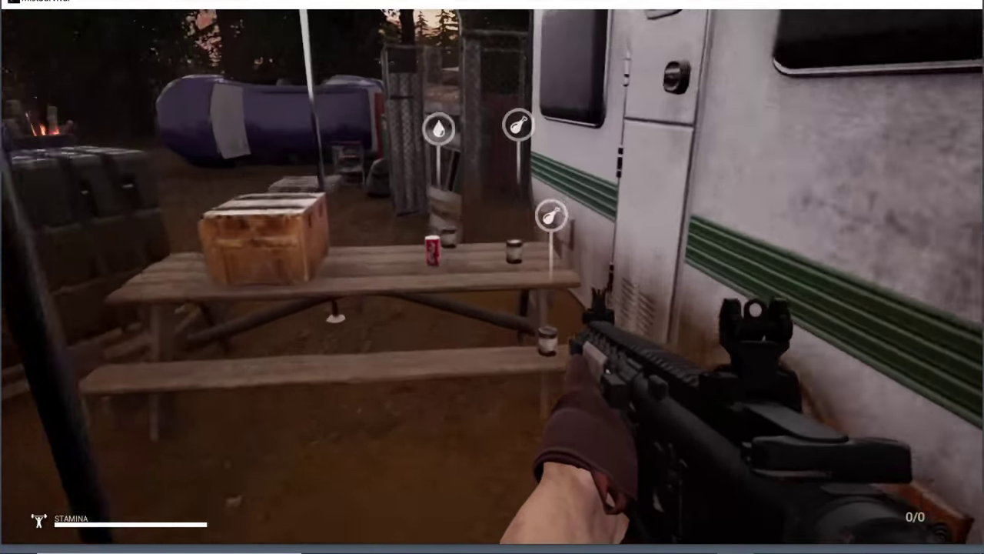
key("e")
key("e")
key("e")
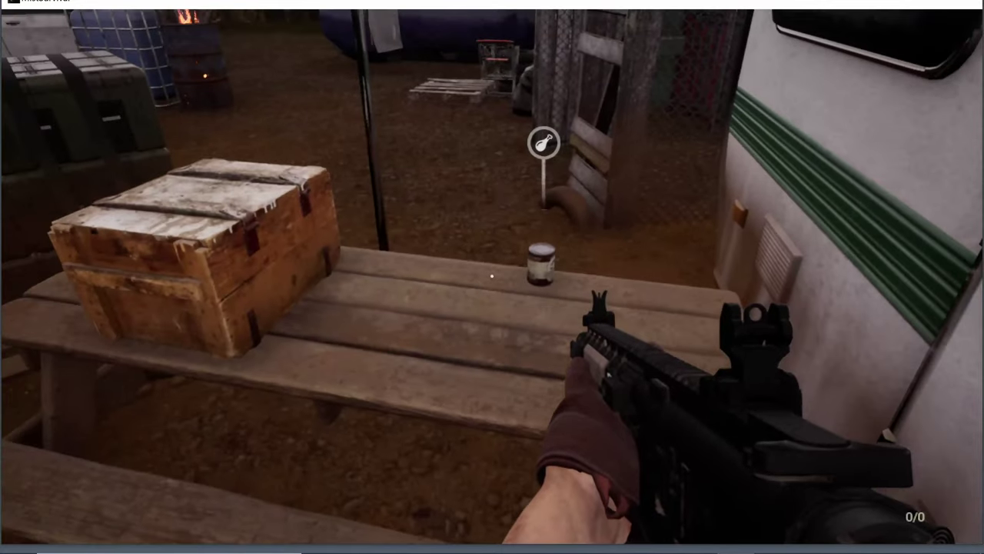
key("e")
key("w")
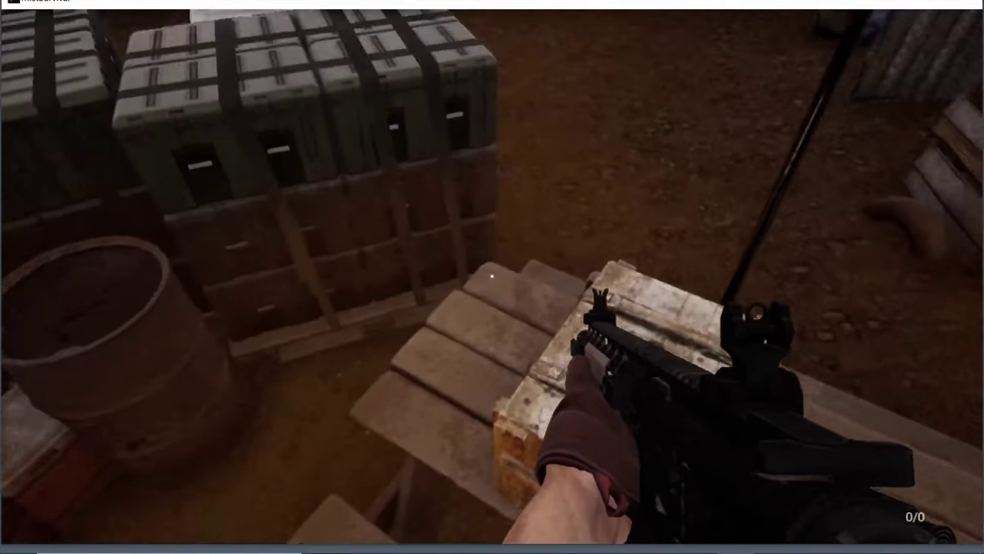
key("e")
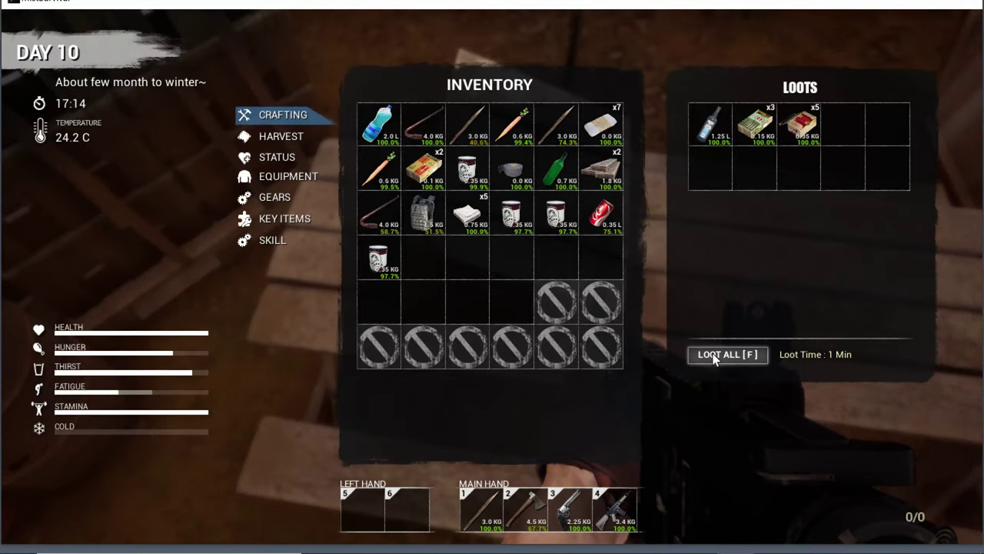
left_click(726, 354)
key("Tab")
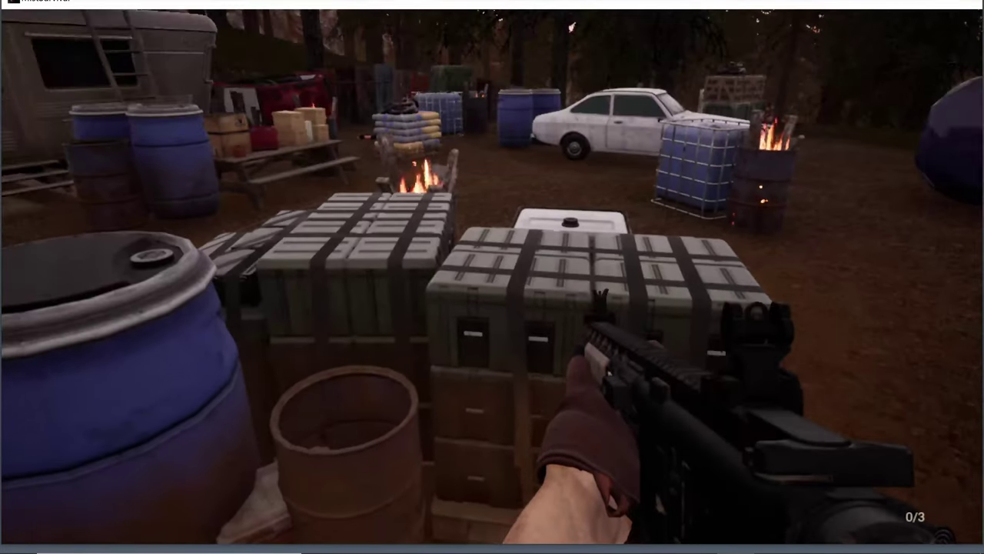
Step: Walk to the water containers, take the water bottle from the table, and face the camp
key("w")
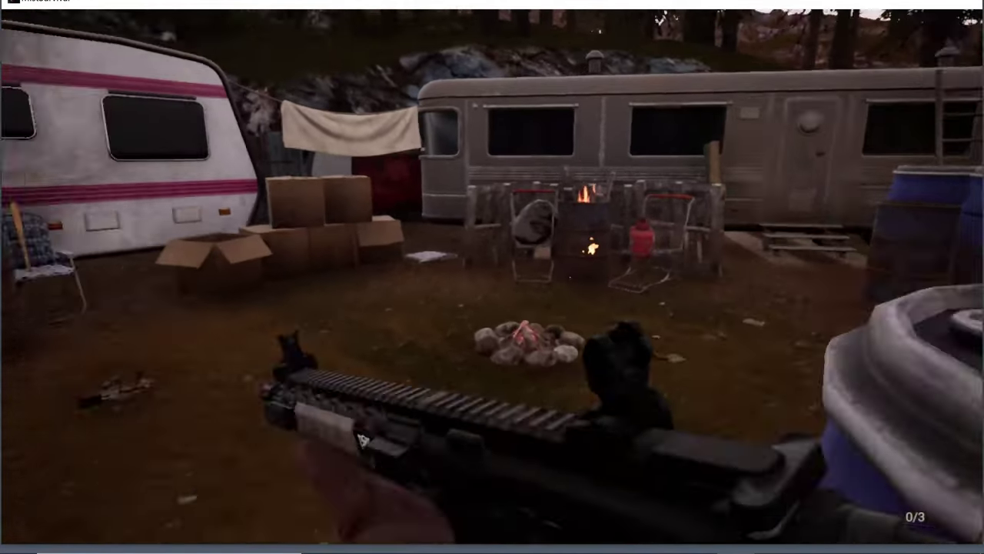
key("w")
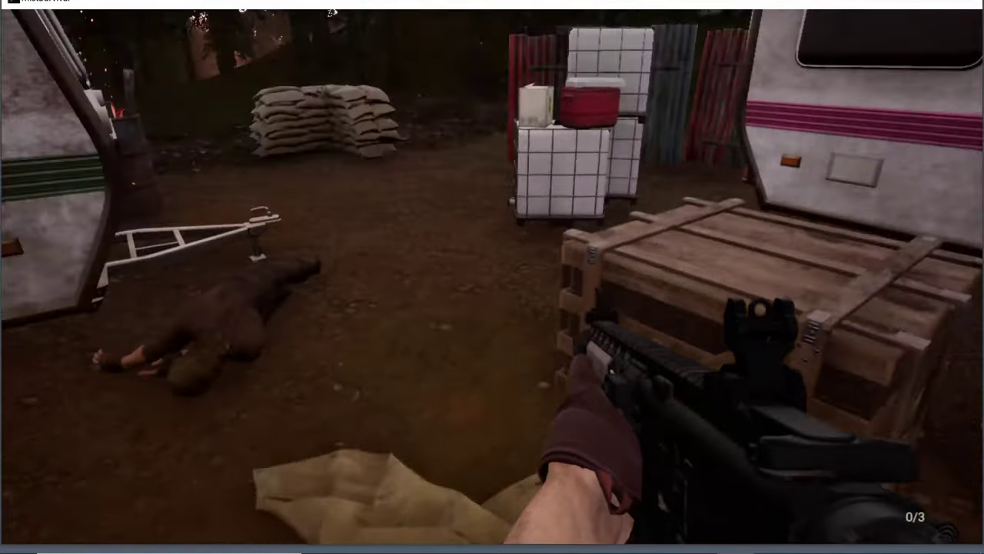
key("w")
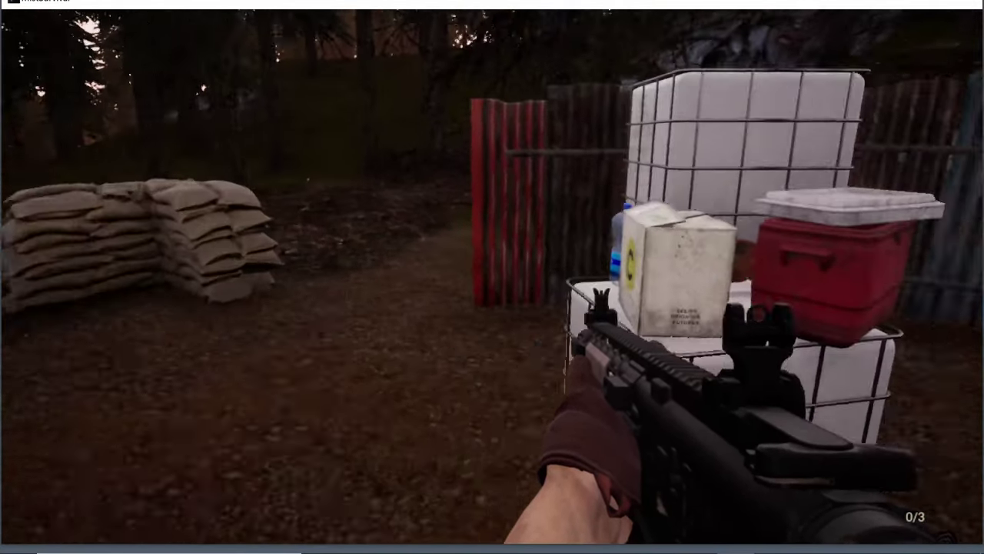
key("w")
key("e")
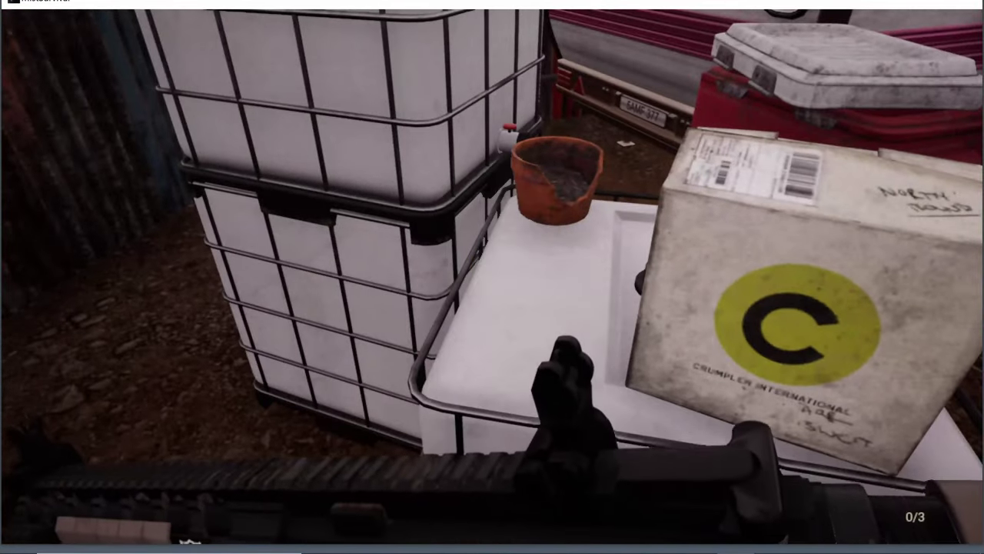
key("w")
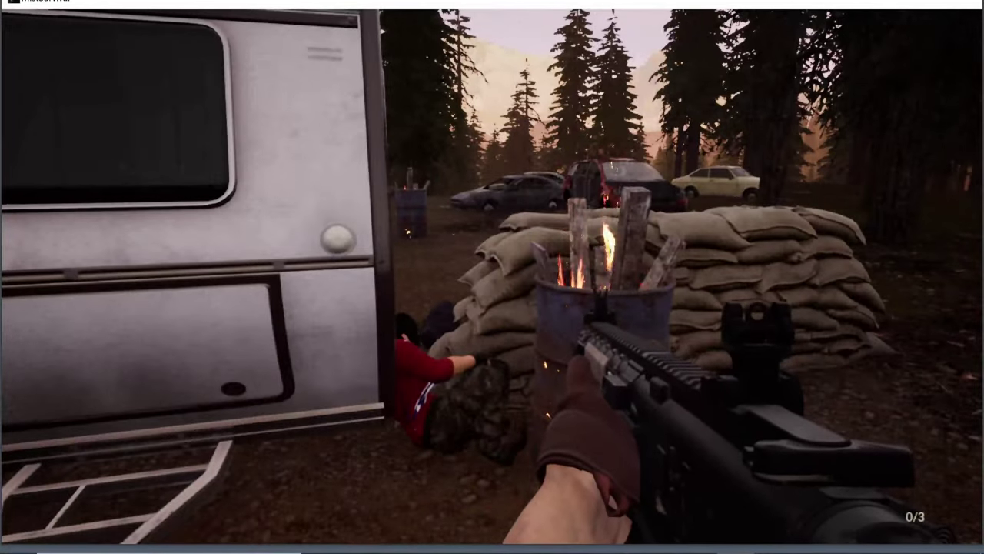
Step: Sprint to the car wrecks and loot both trunks, including a soda and five small items
key("shift+w")
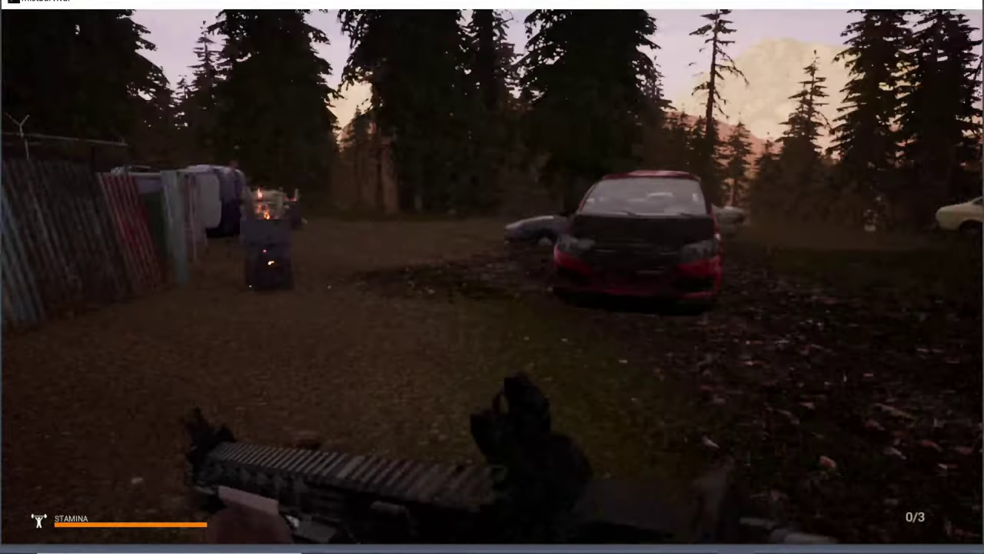
key("shift+w")
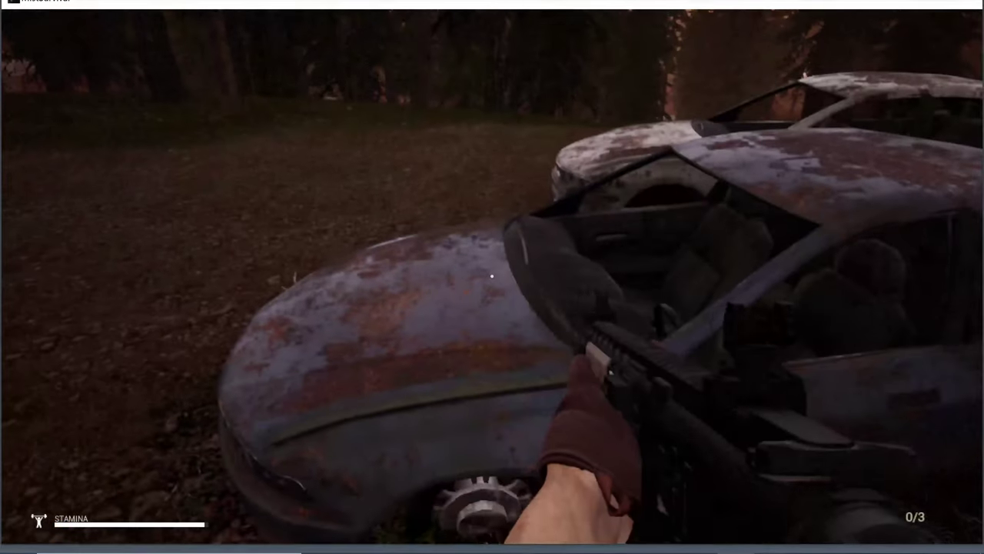
key("w")
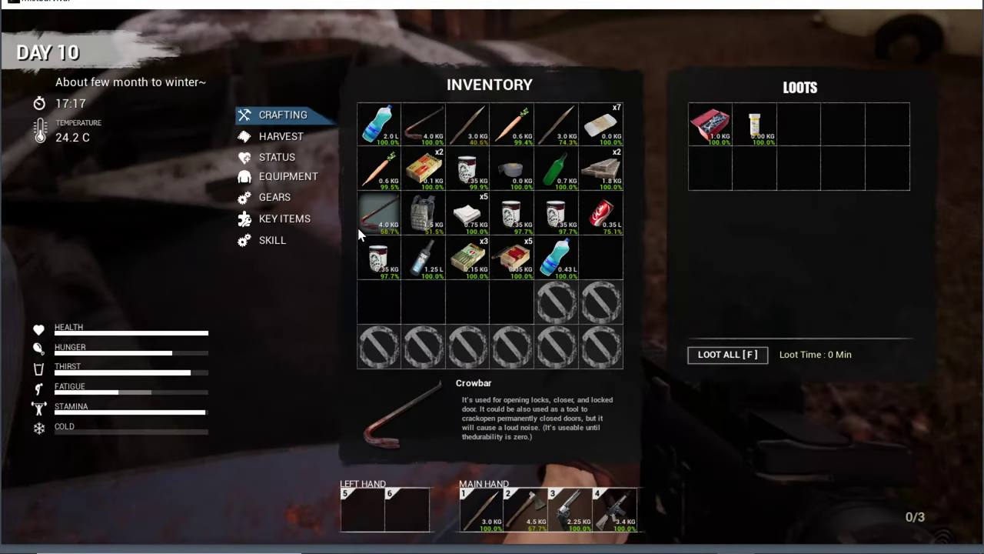
left_click(727, 354)
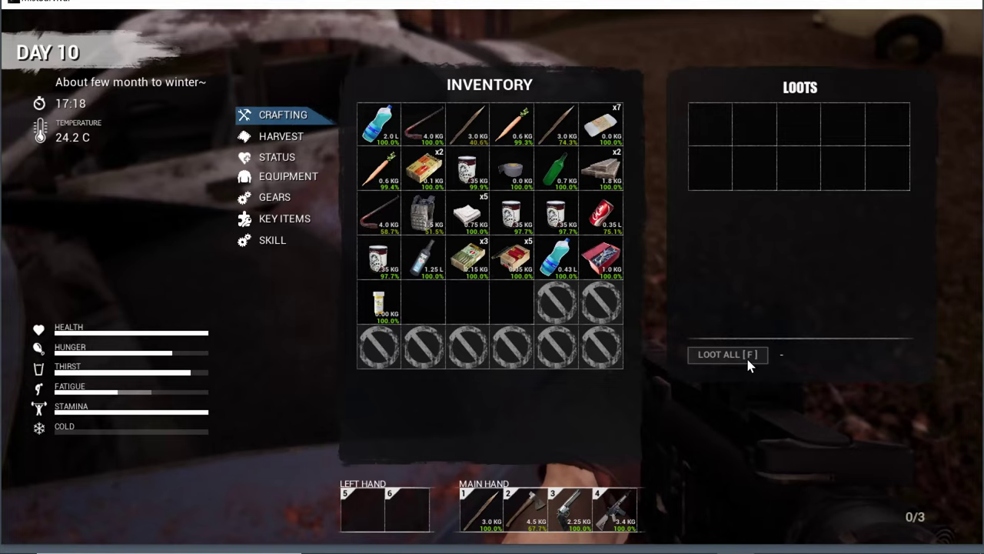
key("Tab")
key("e")
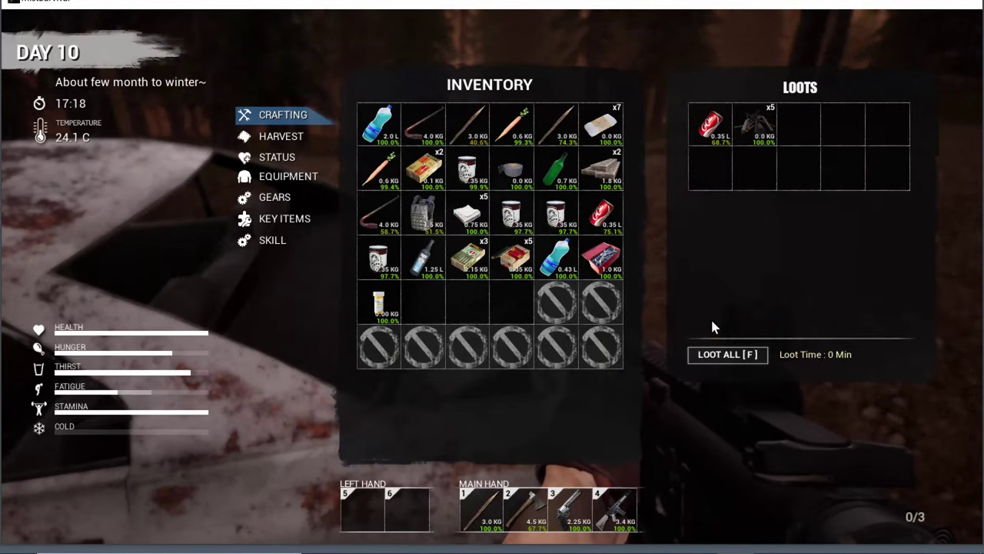
left_click(728, 360)
key("Tab")
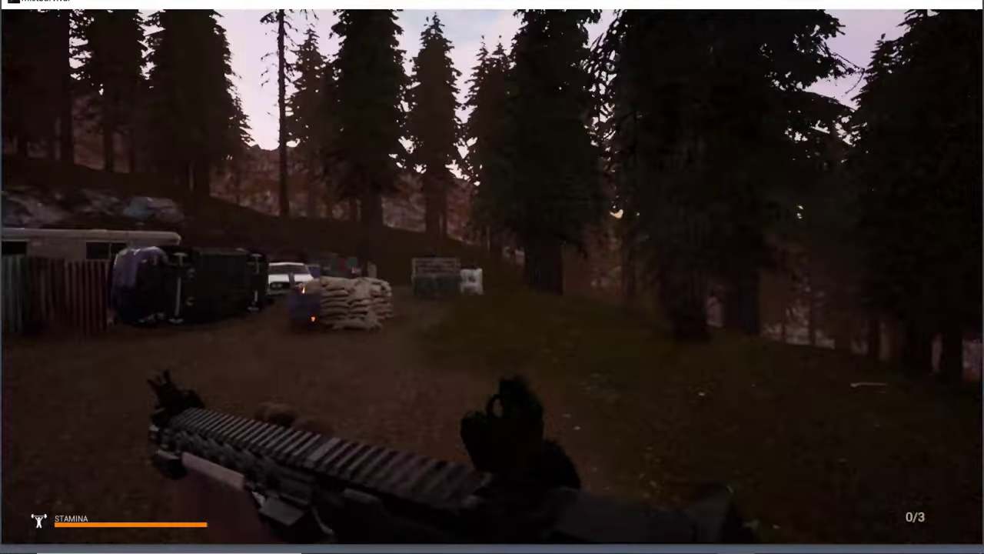
Step: Walk past the sandbags toward the caravans, burning barrel and crates
key("w")
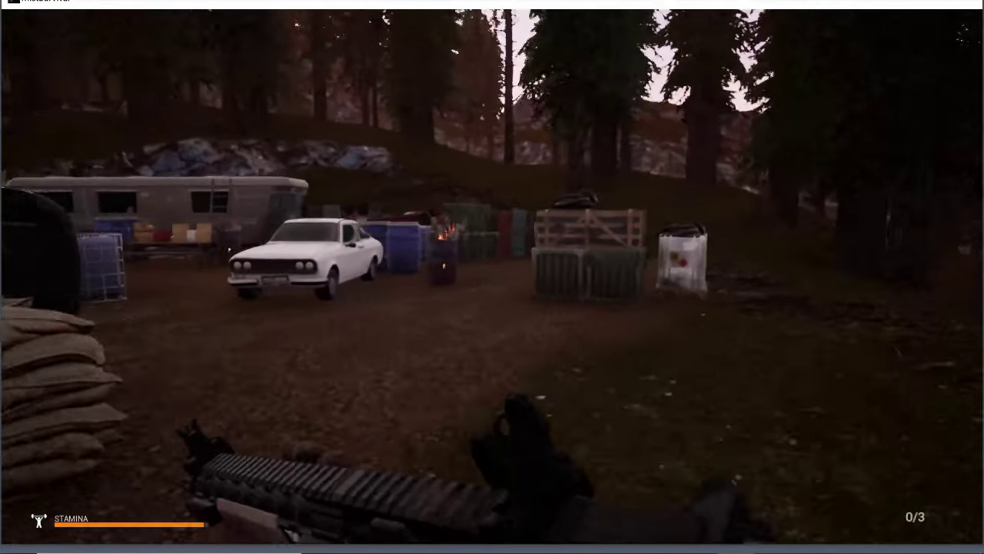
key("w")
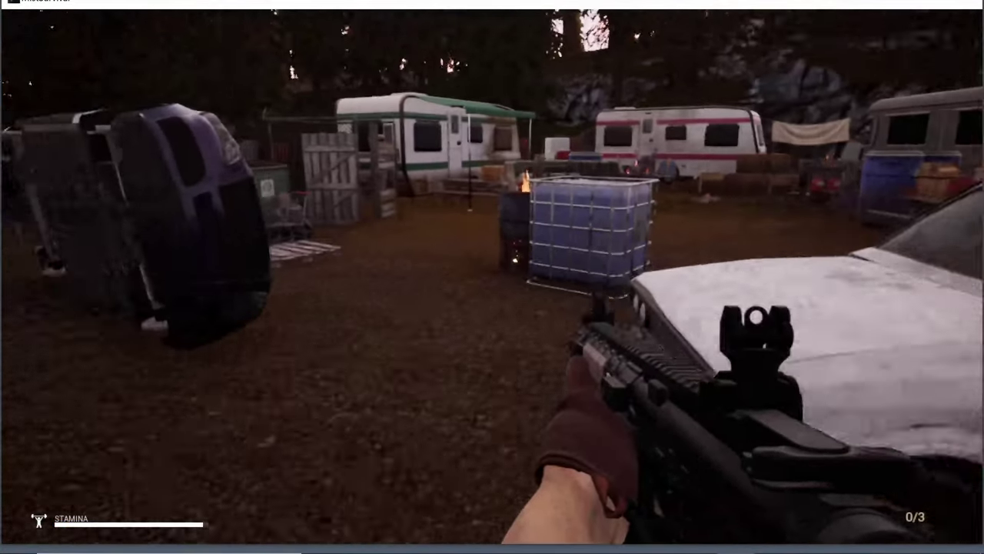
key("w")
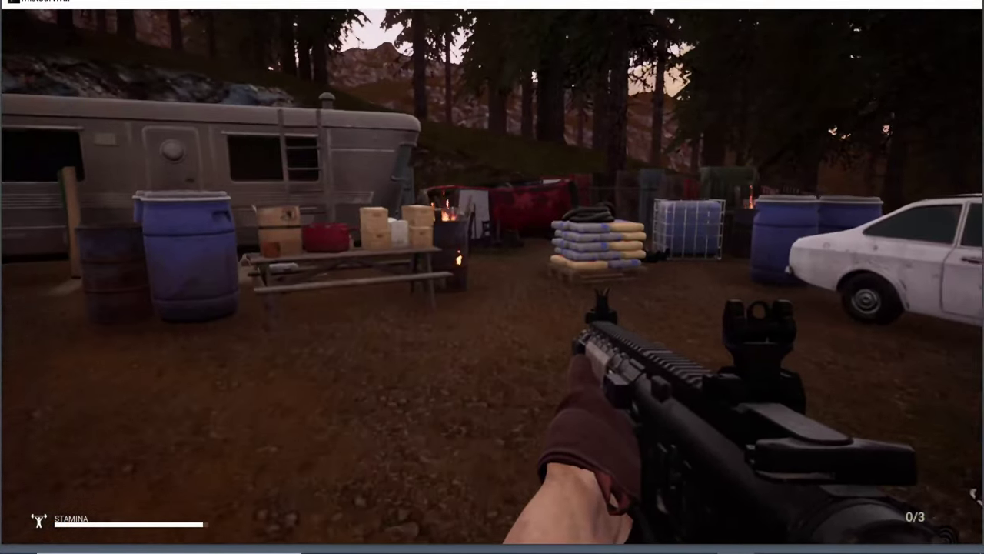
Step: Walk past the barrels, fences and wrecks, down the slope to the red truck's driver door
key("w")
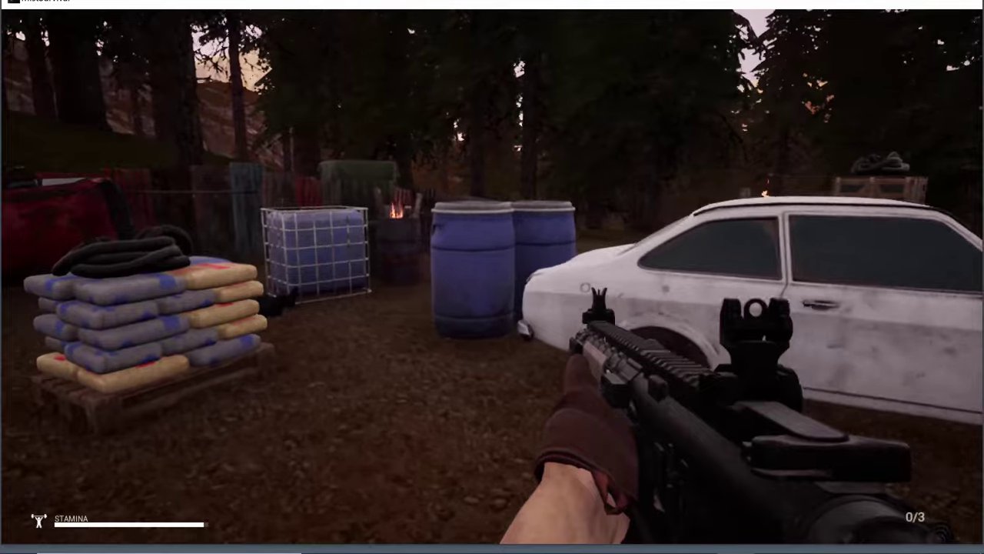
key("w")
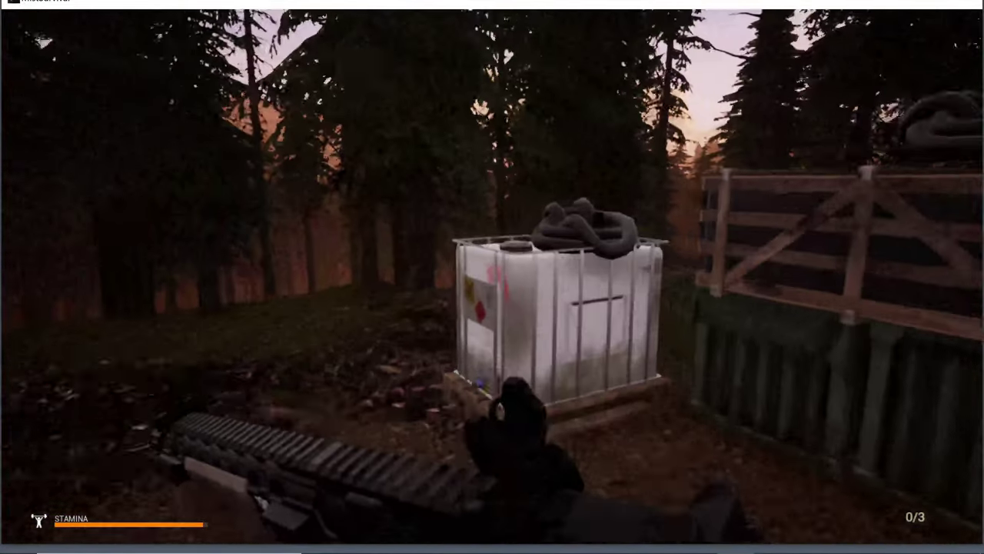
key("w")
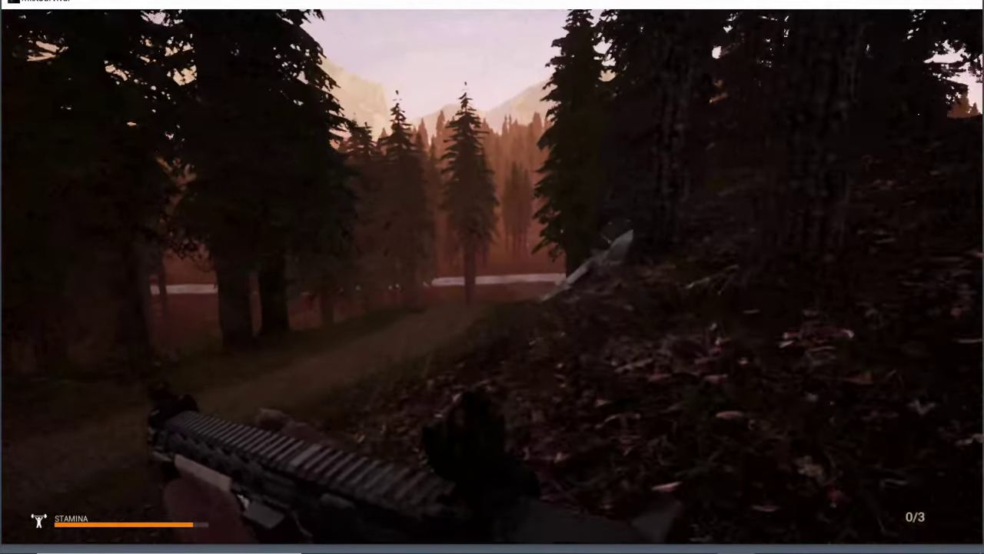
key("w")
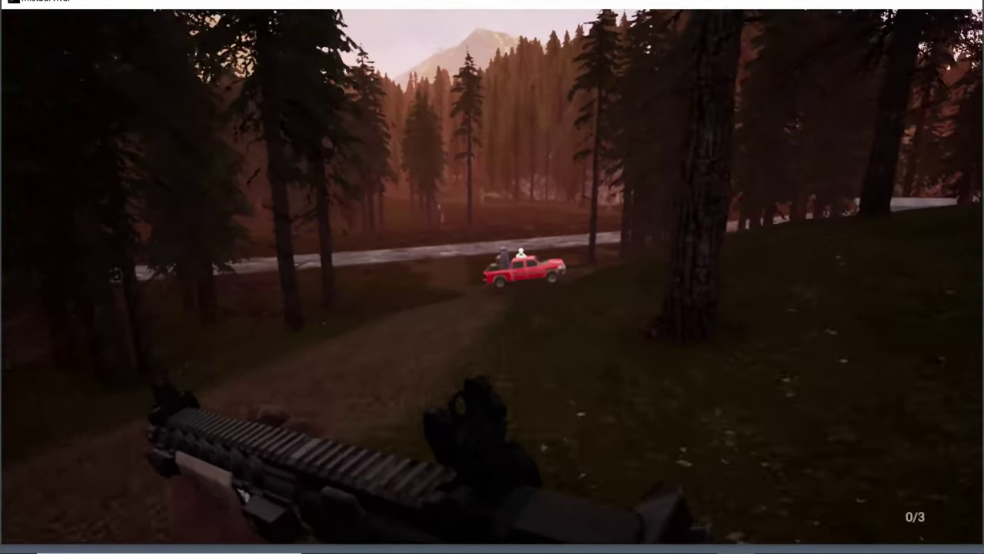
key("w")
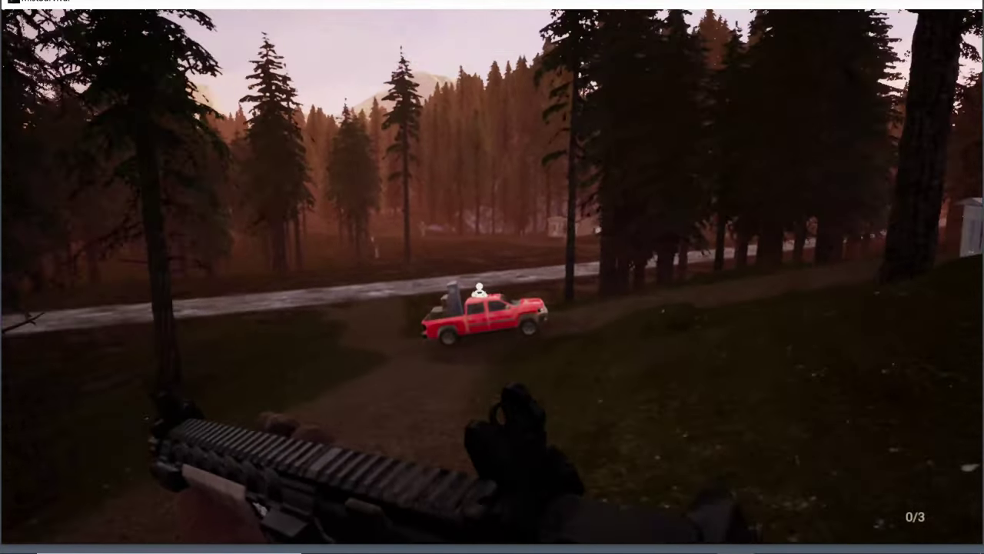
key("w")
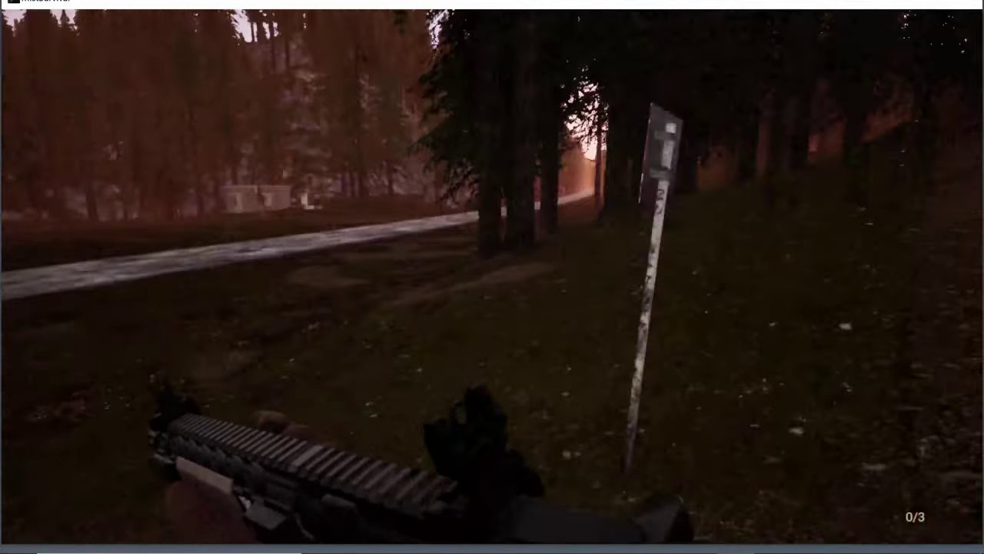
key("w")
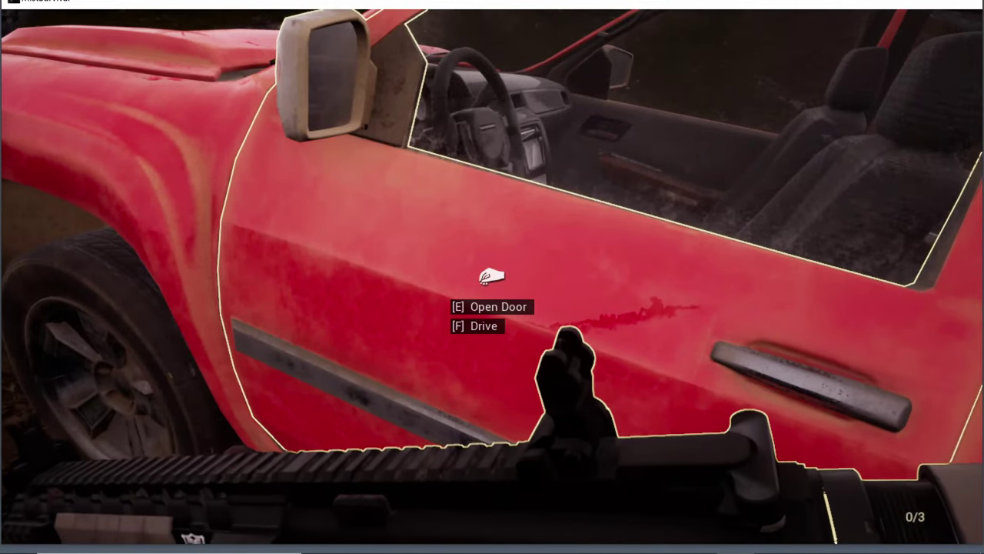
Step: Get into the red pickup's driver seat and drive through the forest onto the road
key("e")
key("s")
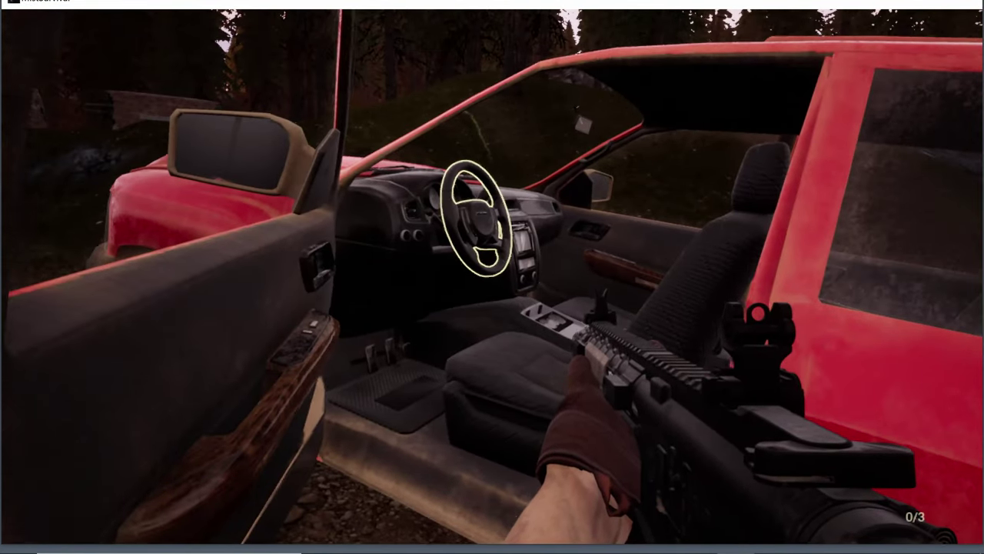
key("e")
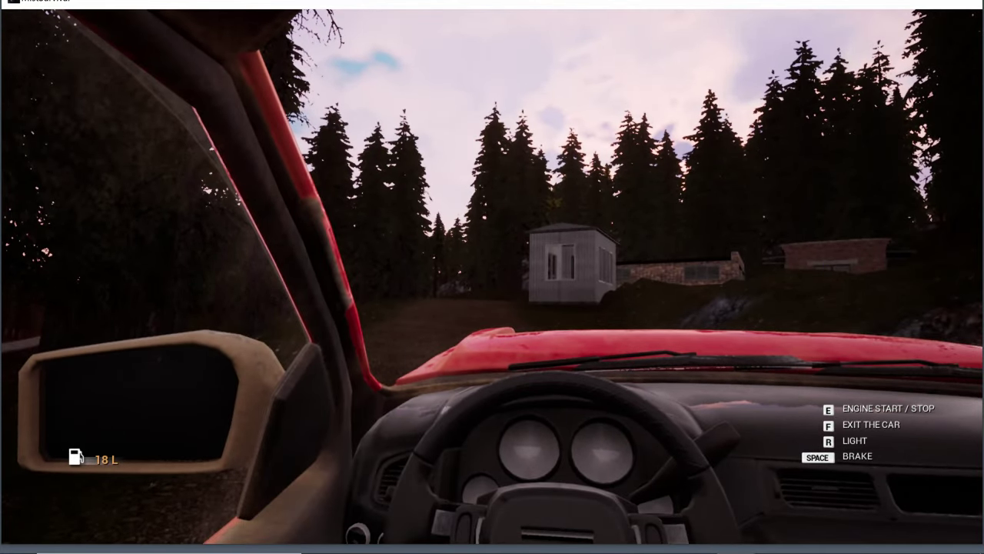
key("w")
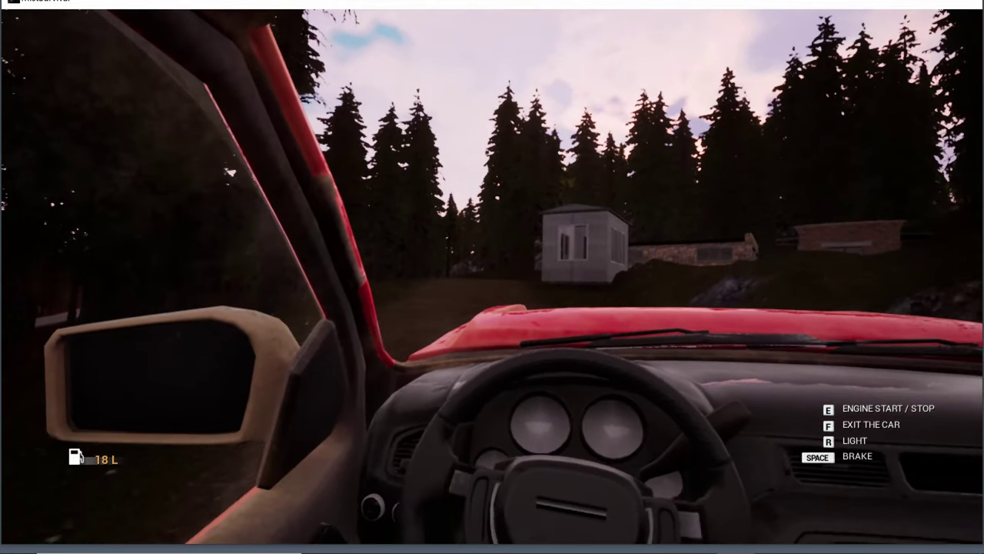
key("w")
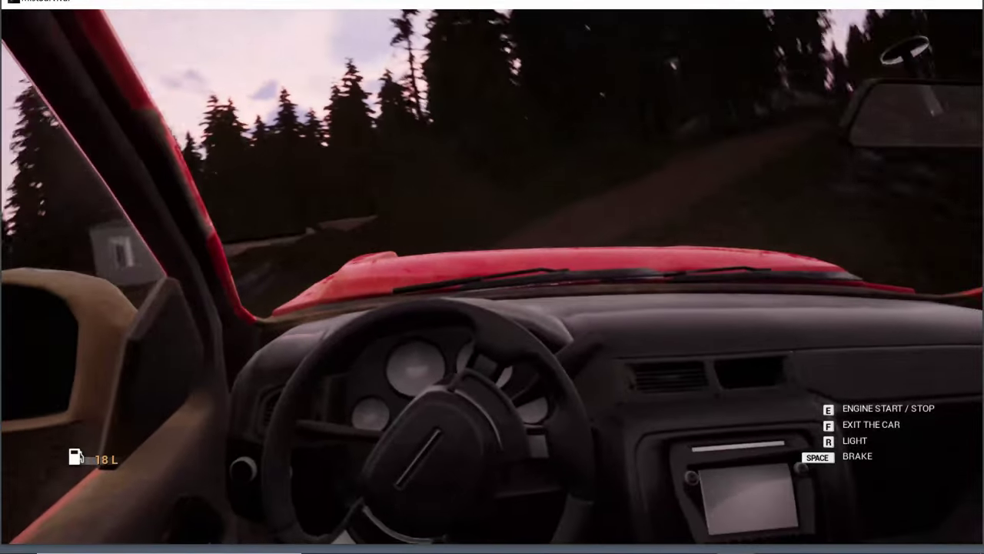
key("w")
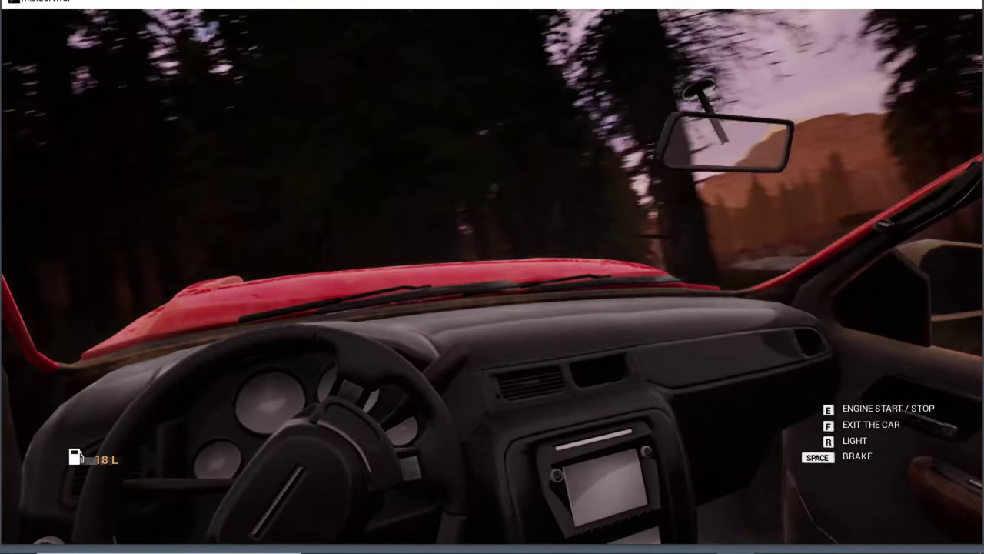
key("w")
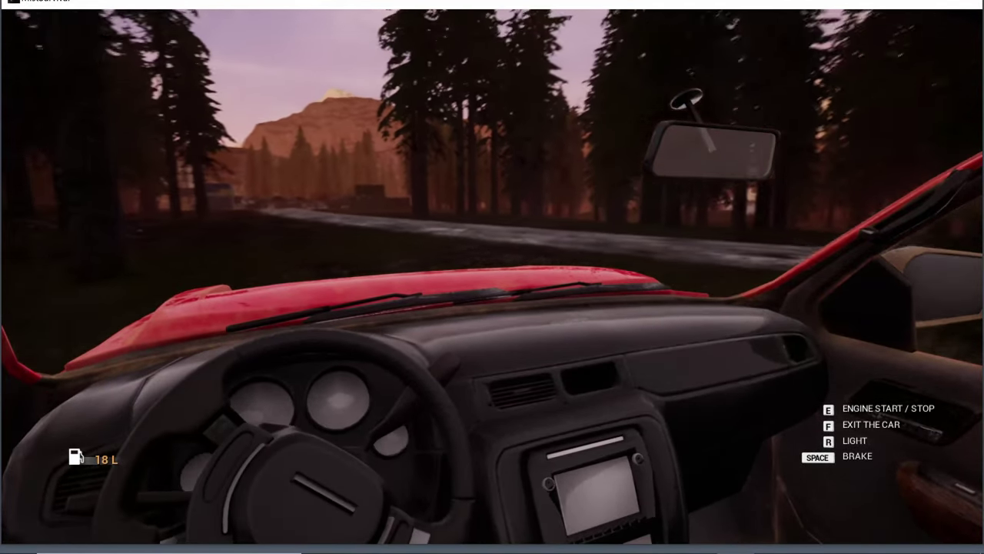
key("w")
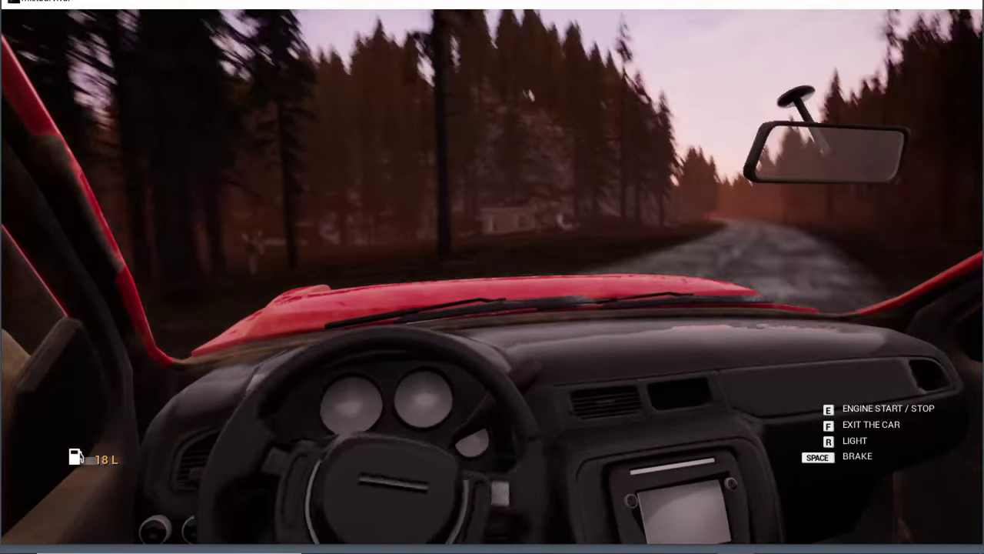
Step: Drive past the forest house along the route home and pull up beside the white house
key("w")
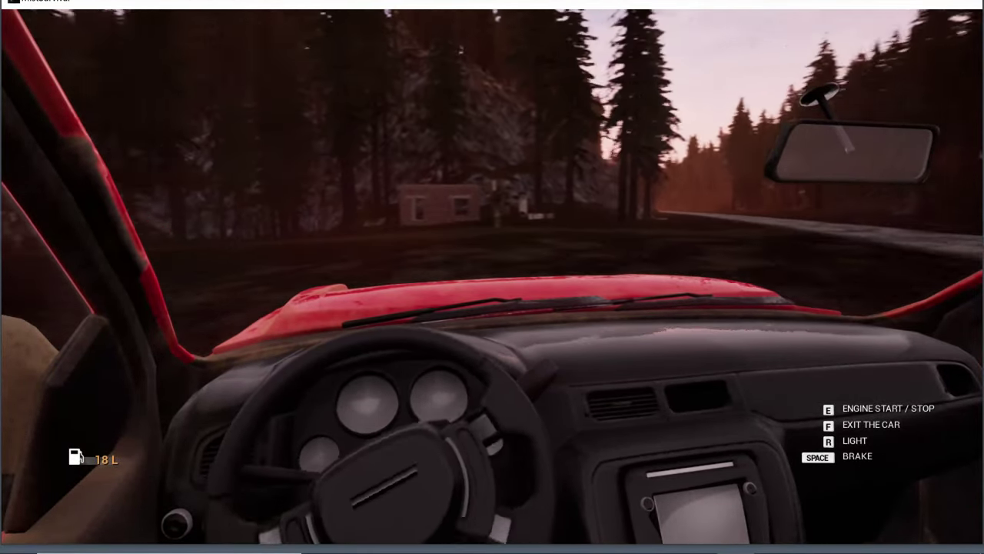
key("w")
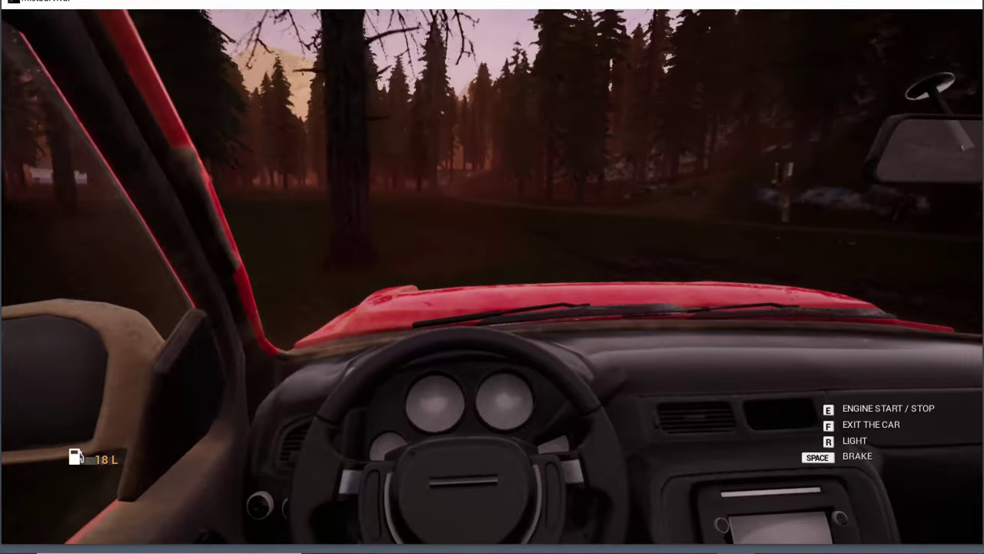
key("w")
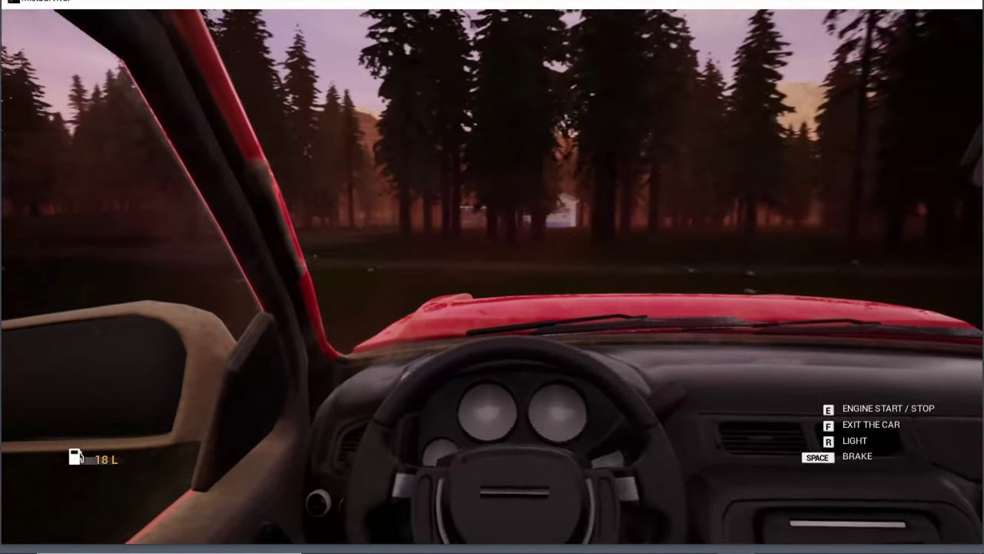
key("w")
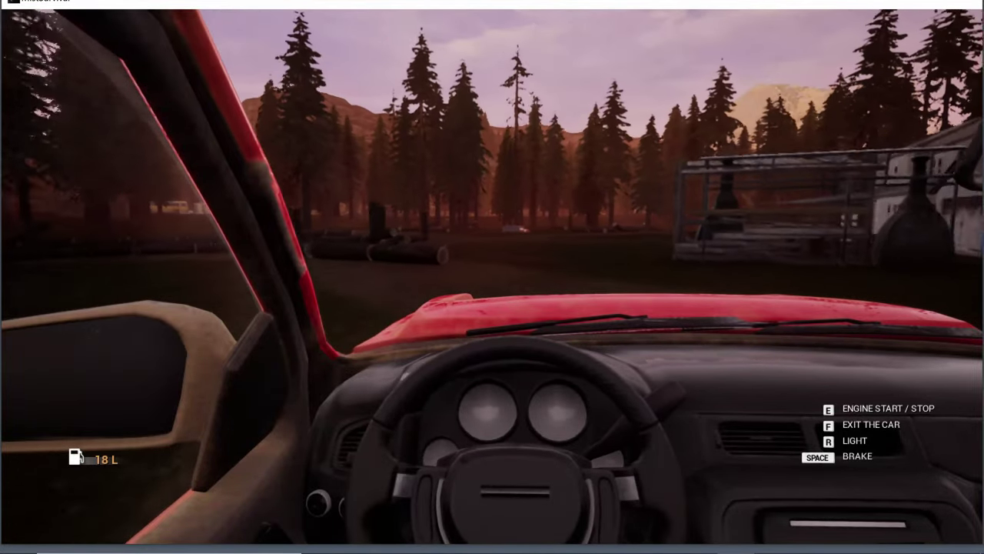
key("w")
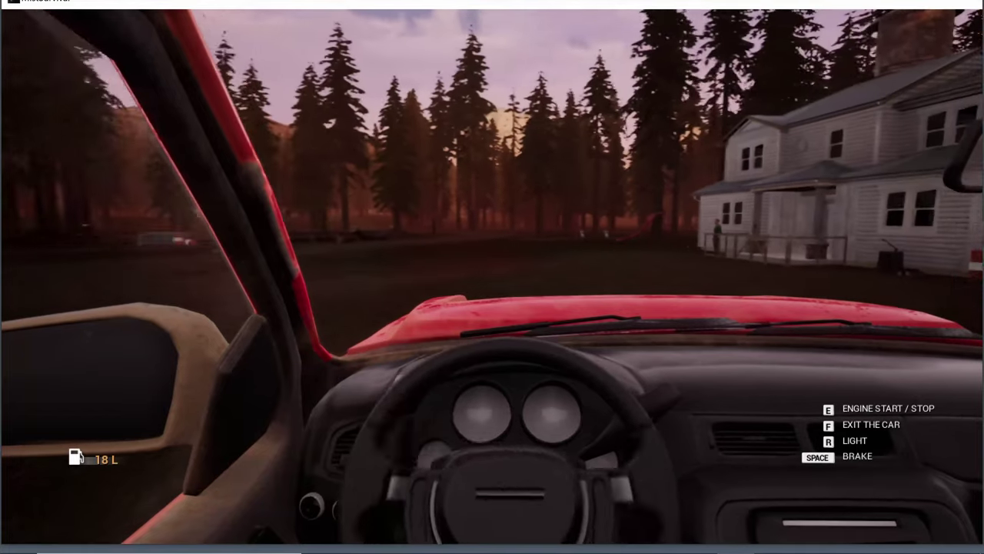
key("w")
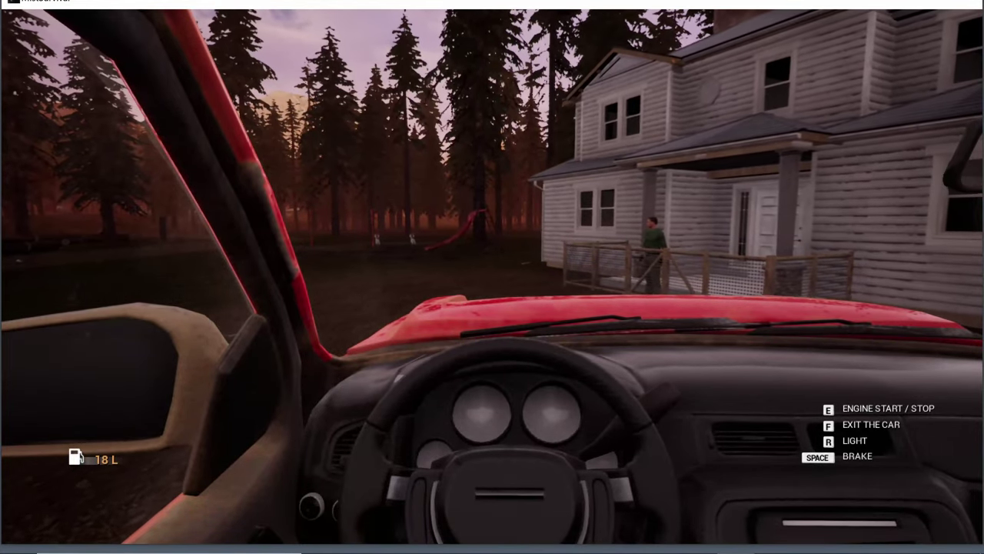
Step: Leave the pickup, go through the porch gate, and chat with Scott until the conversation ends
key("f")
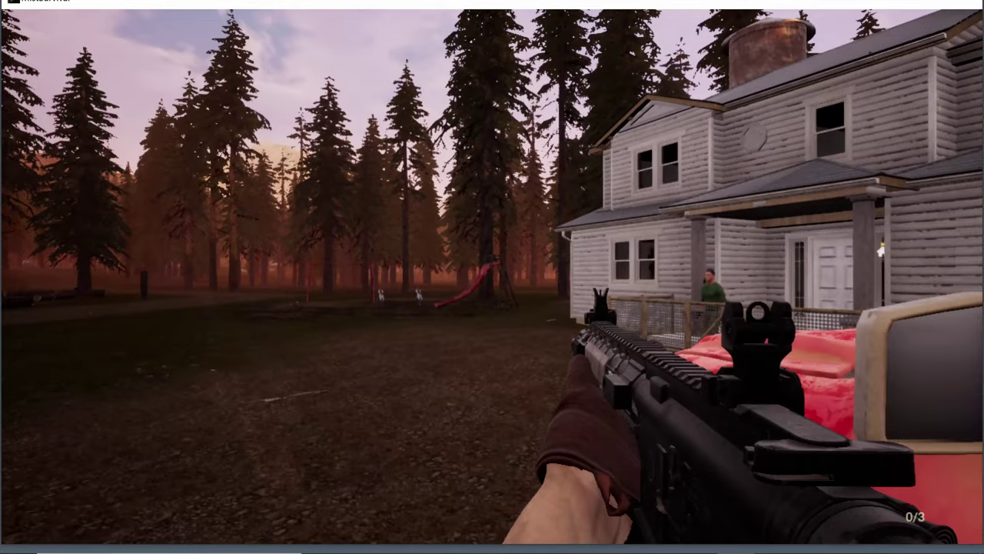
key("w")
key("w")
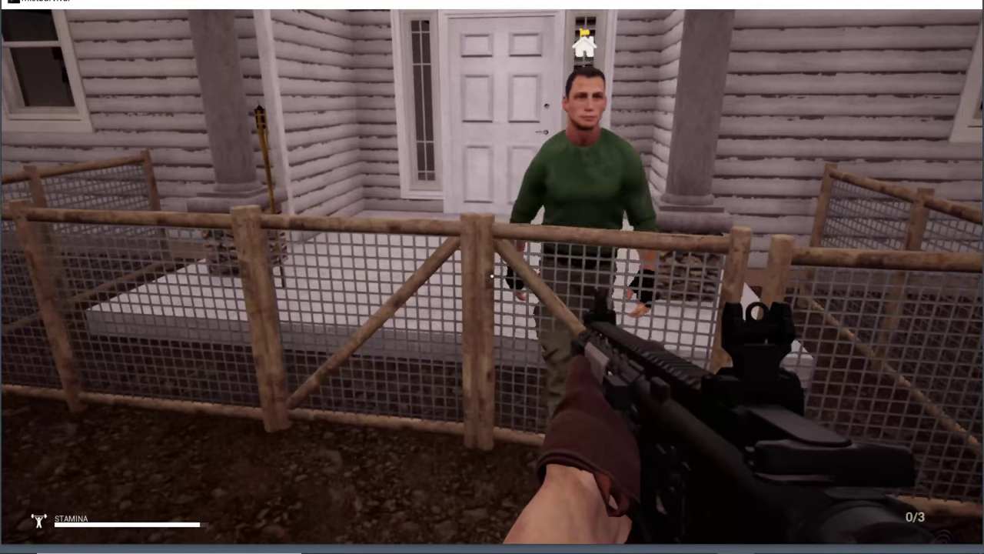
key("w")
key("e")
key("w")
key("w")
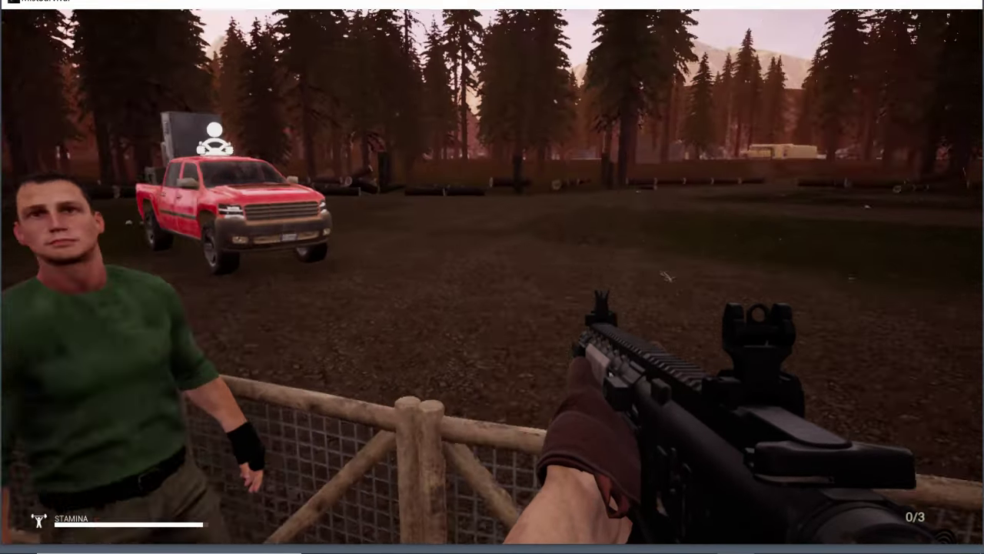
key("e")
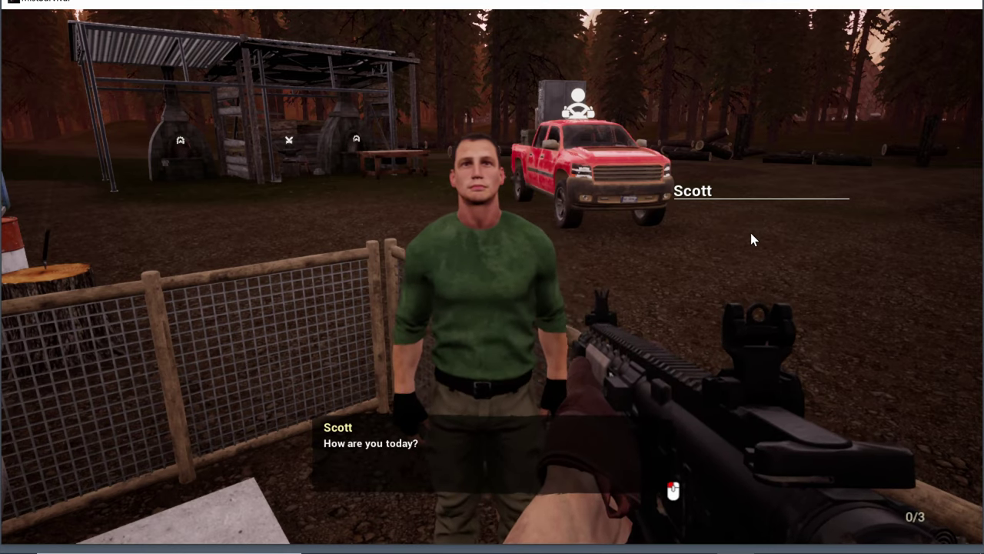
left_click(752, 240)
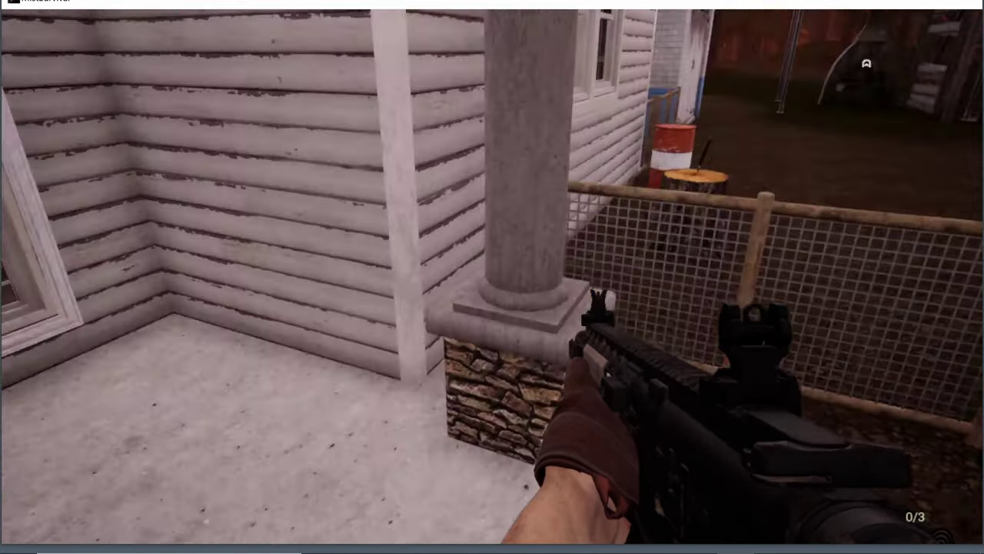
Step: Open the front door and use the Shelter Command panel to assign Scott an F-2 room
key("e")
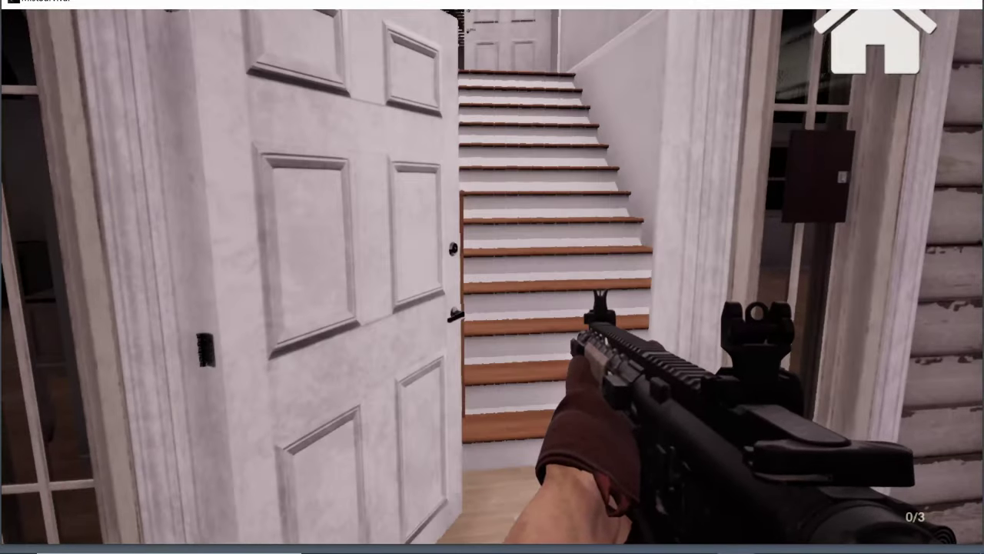
right_click(492, 277)
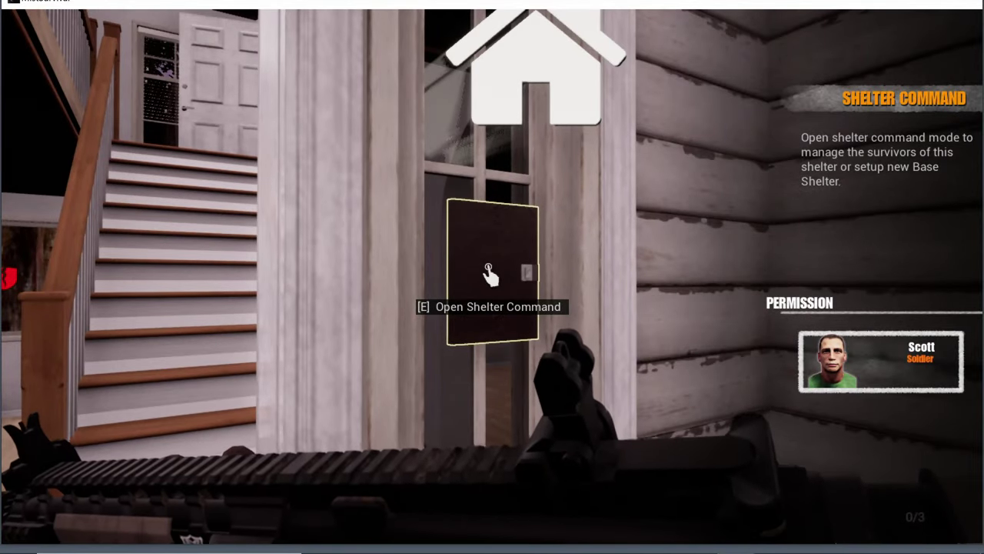
key("e")
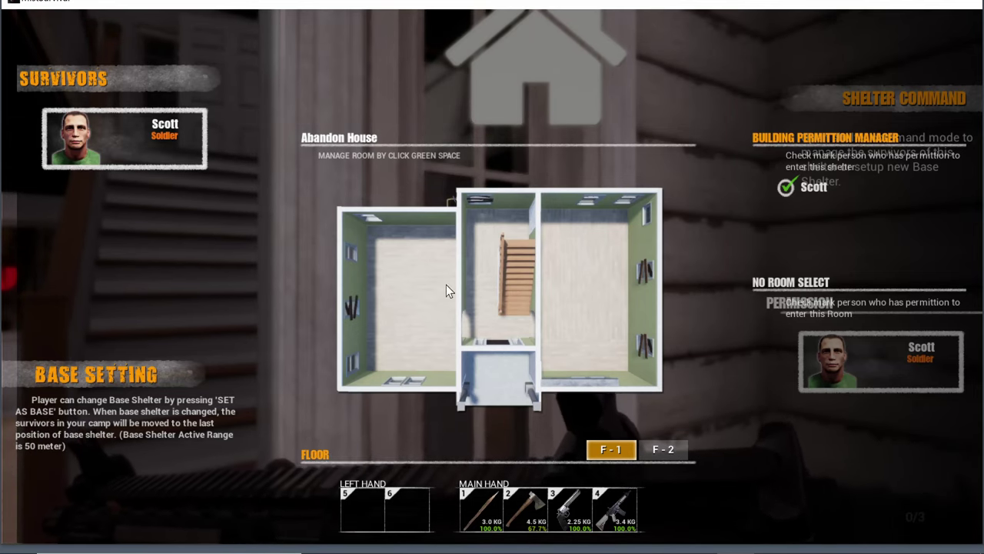
left_click(660, 449)
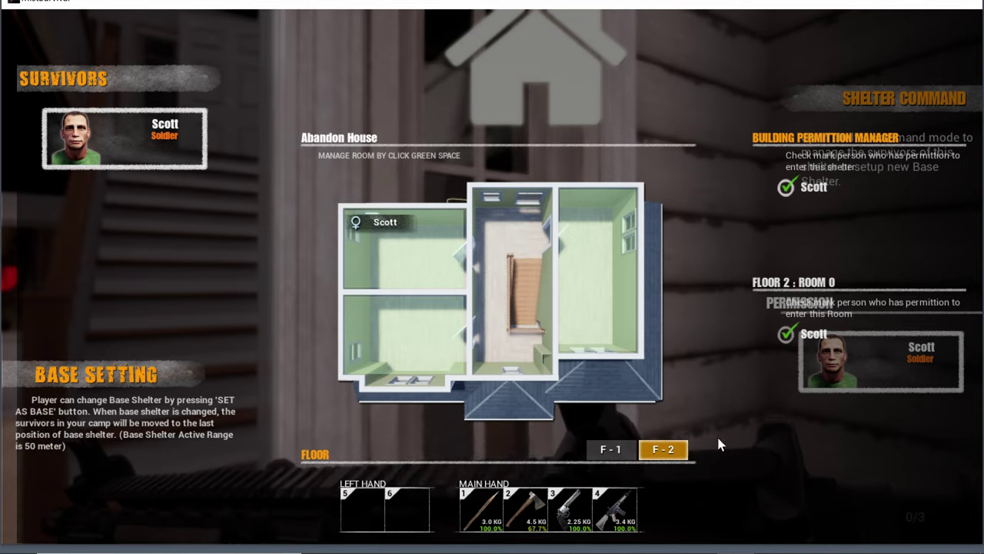
key("Escape")
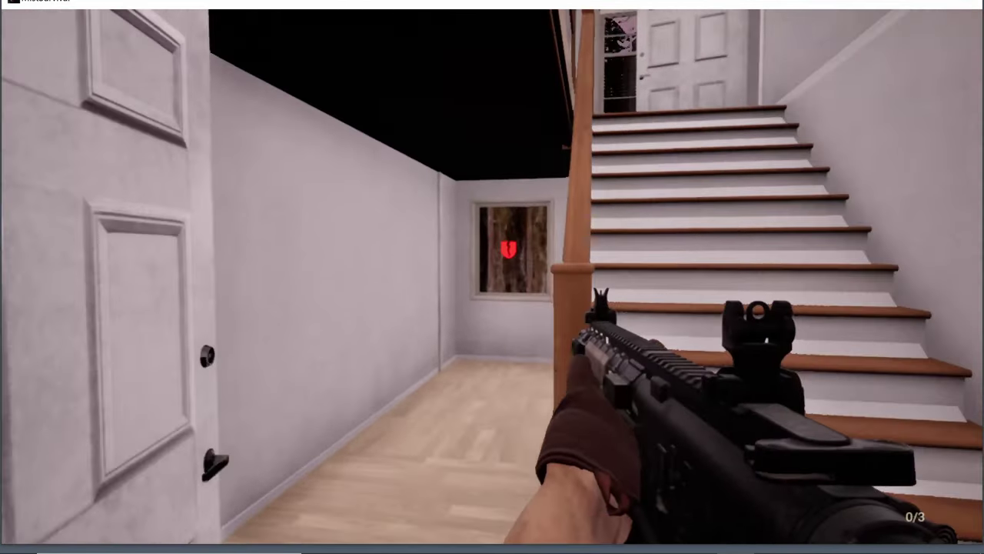
Step: Step out onto the porch, look around, then turn back toward the stove-room door
key("w")
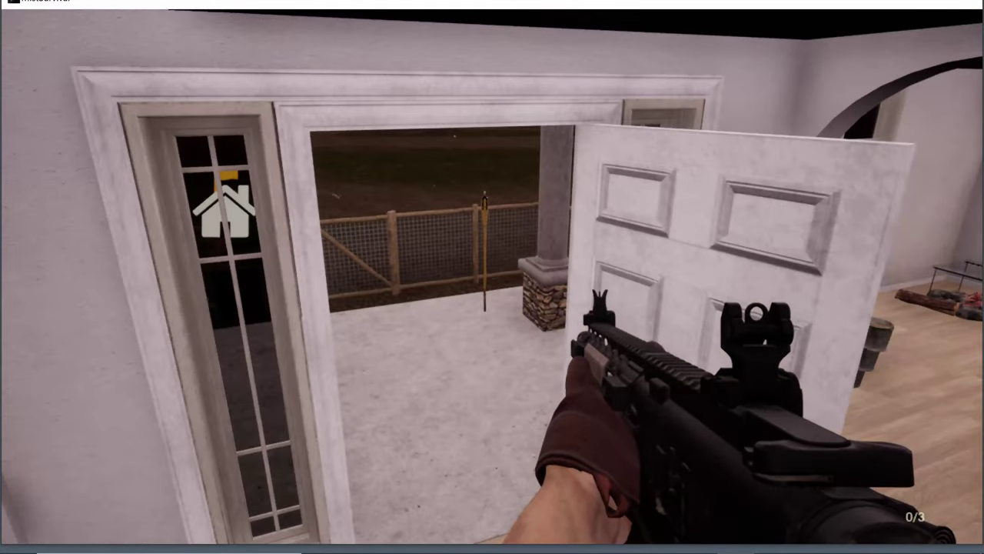
key("w")
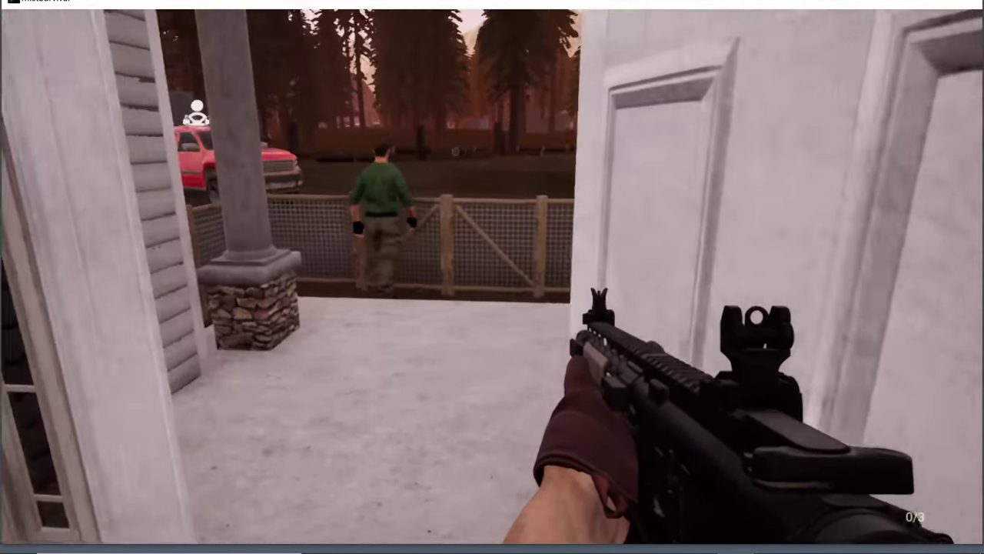
key("w")
key("w")
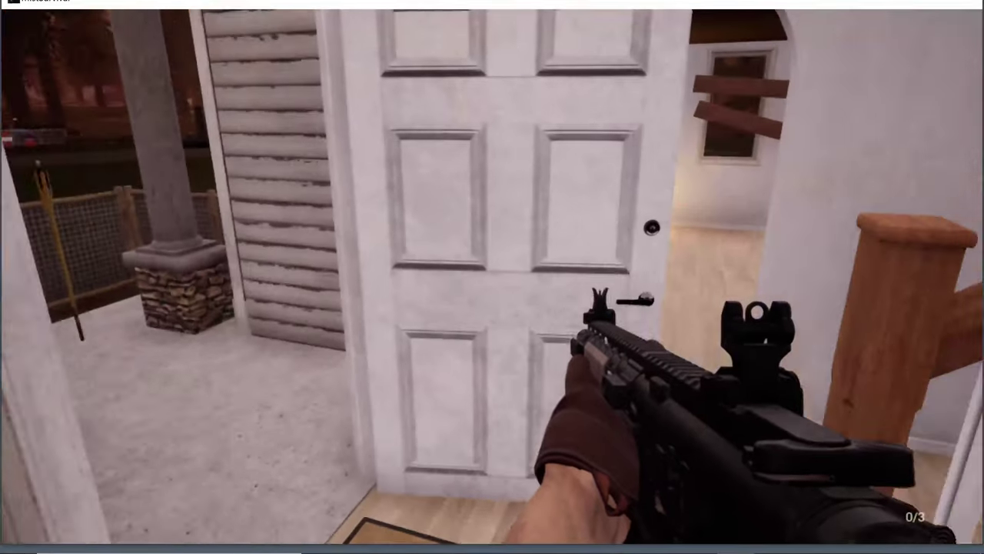
key("s")
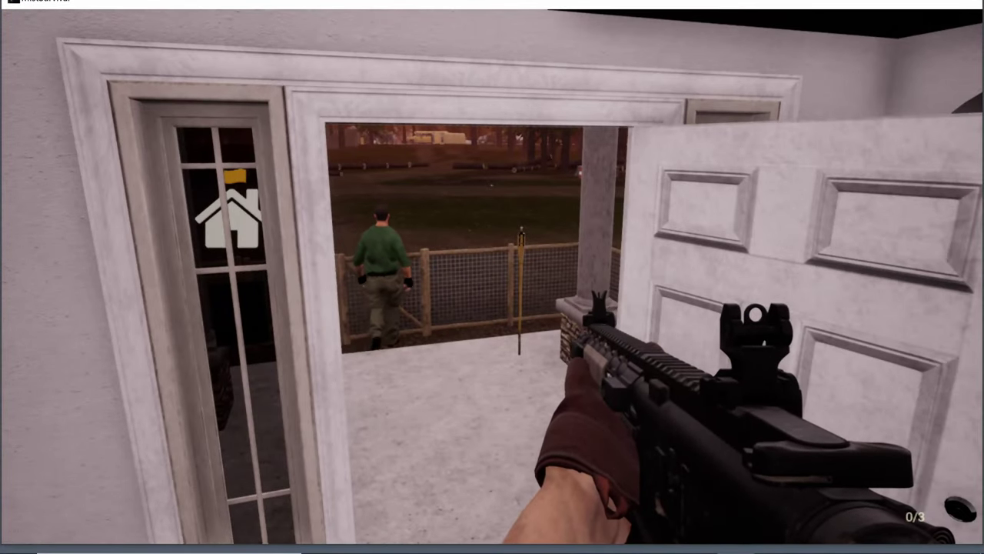
key("d")
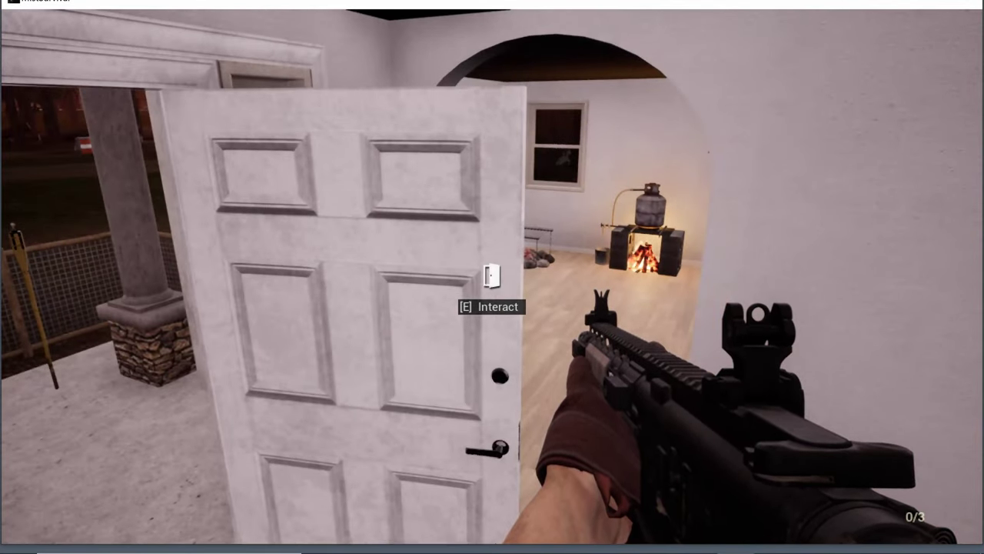
Step: Go through the stove room and workshop into the locker room, then save the game
key("w")
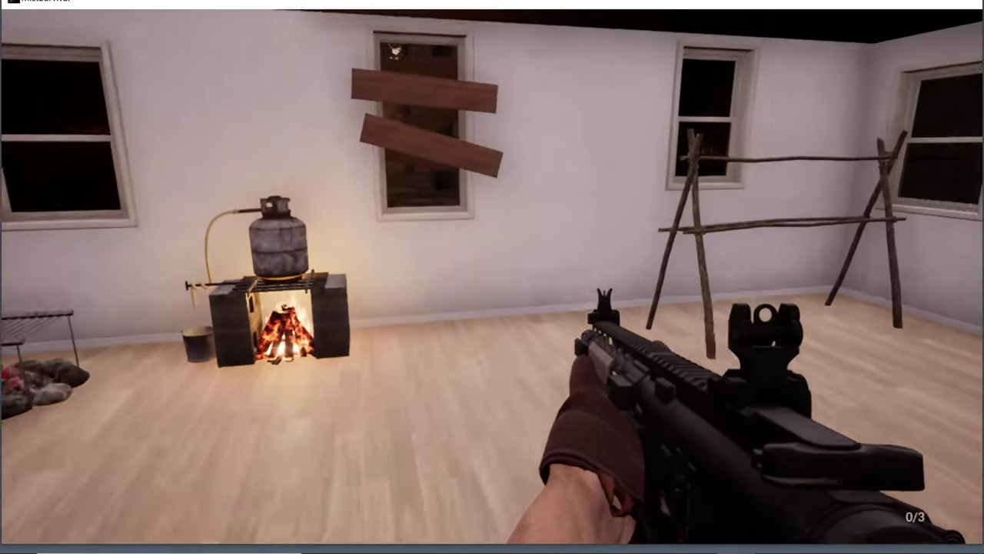
key("shift+w")
key("w")
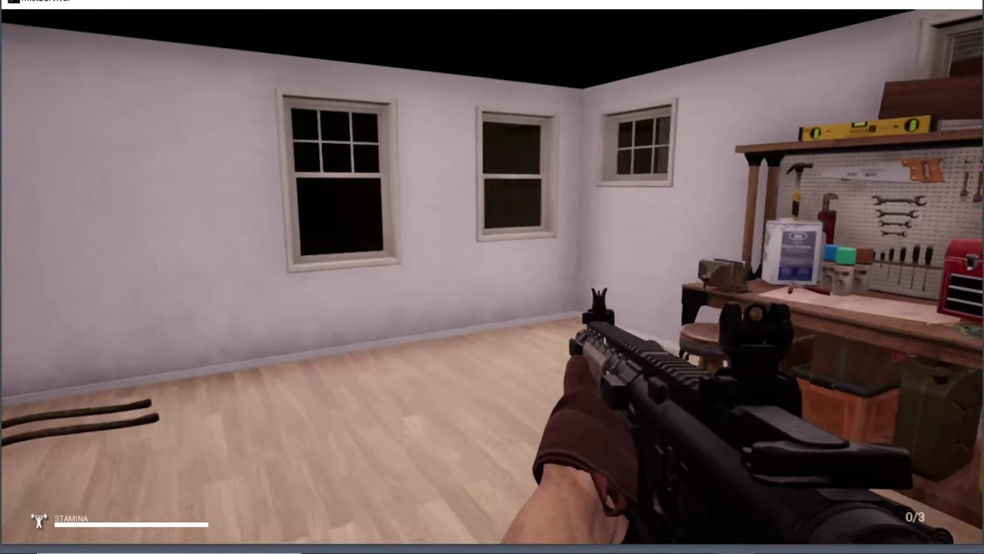
key("w")
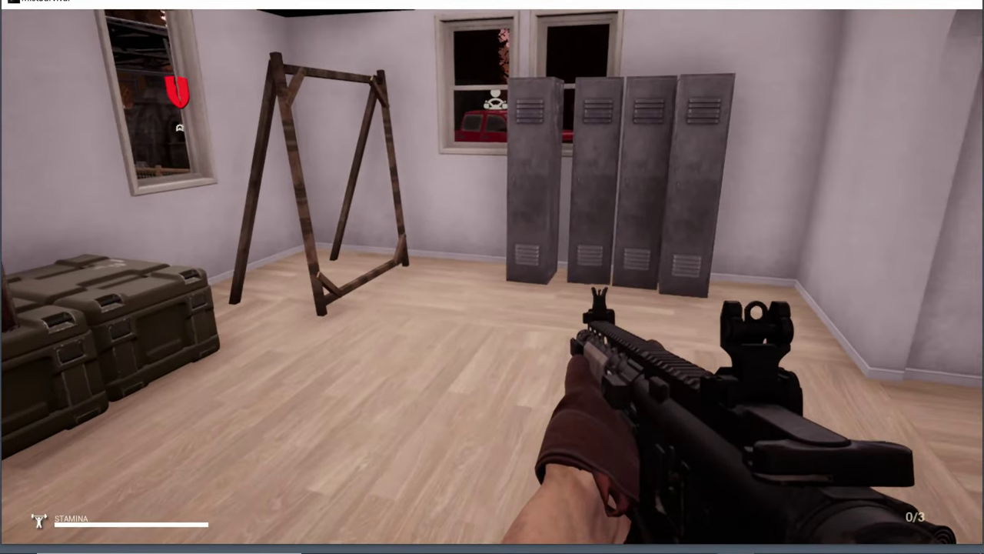
key("w")
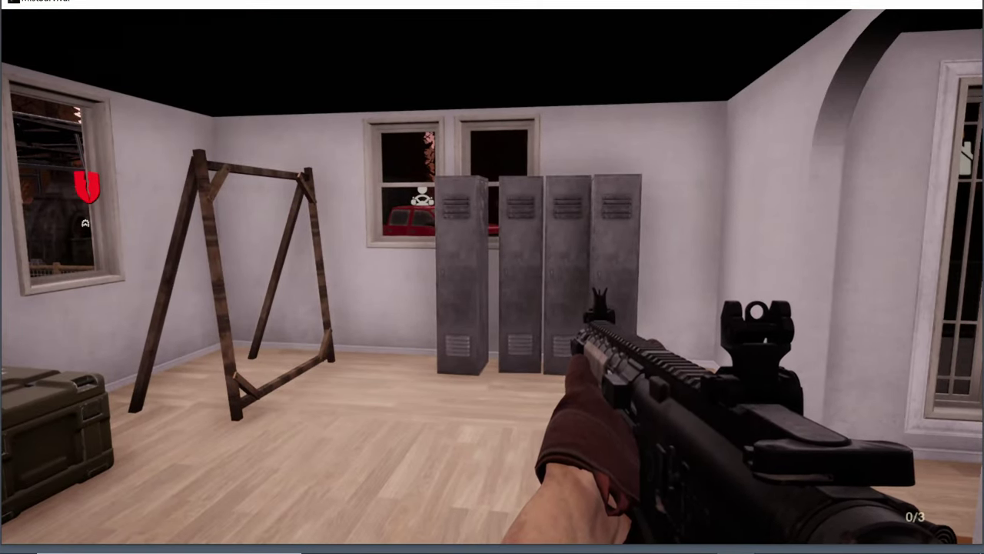
key("Escape")
left_click(181, 323)
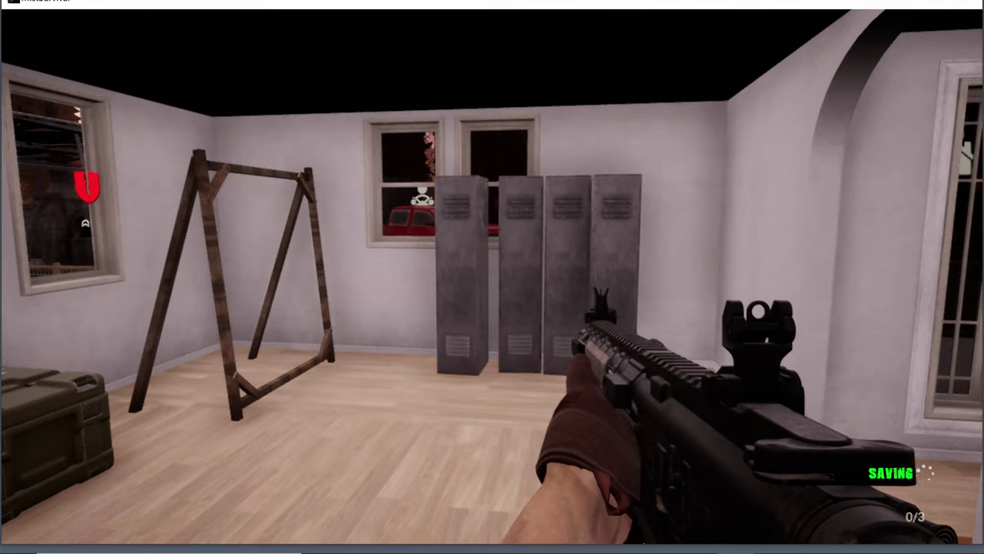